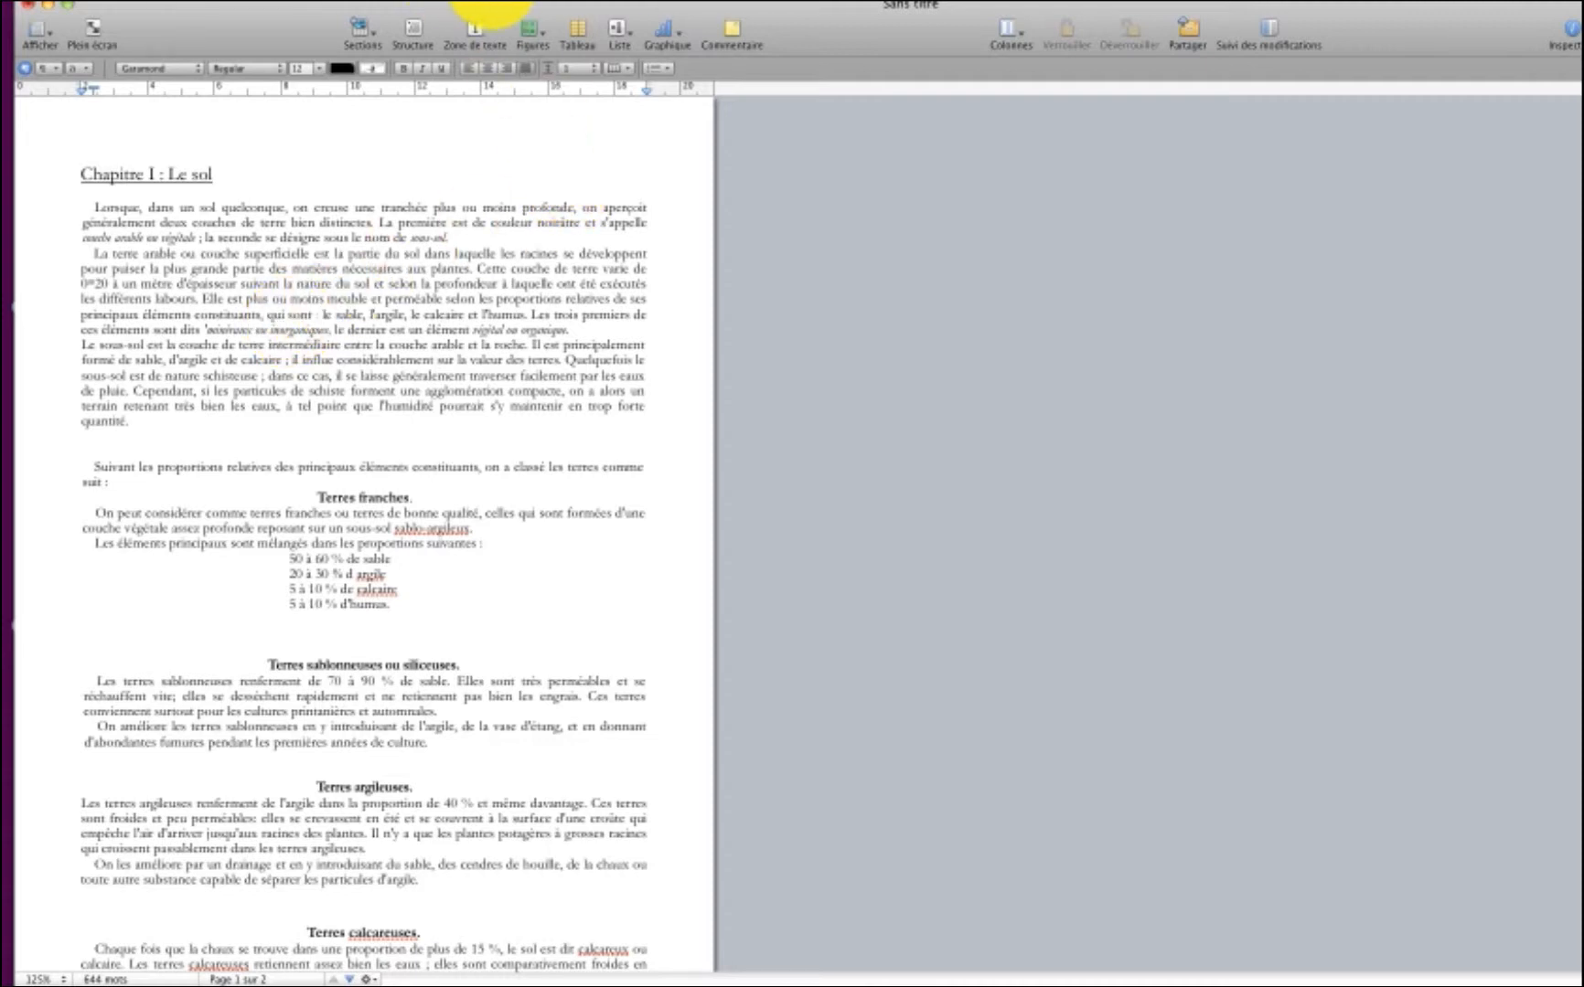
- Show the styles drawer and apply the Titre paragraph style to the heading "Chapitre I : Le sol"
click(491, 2)
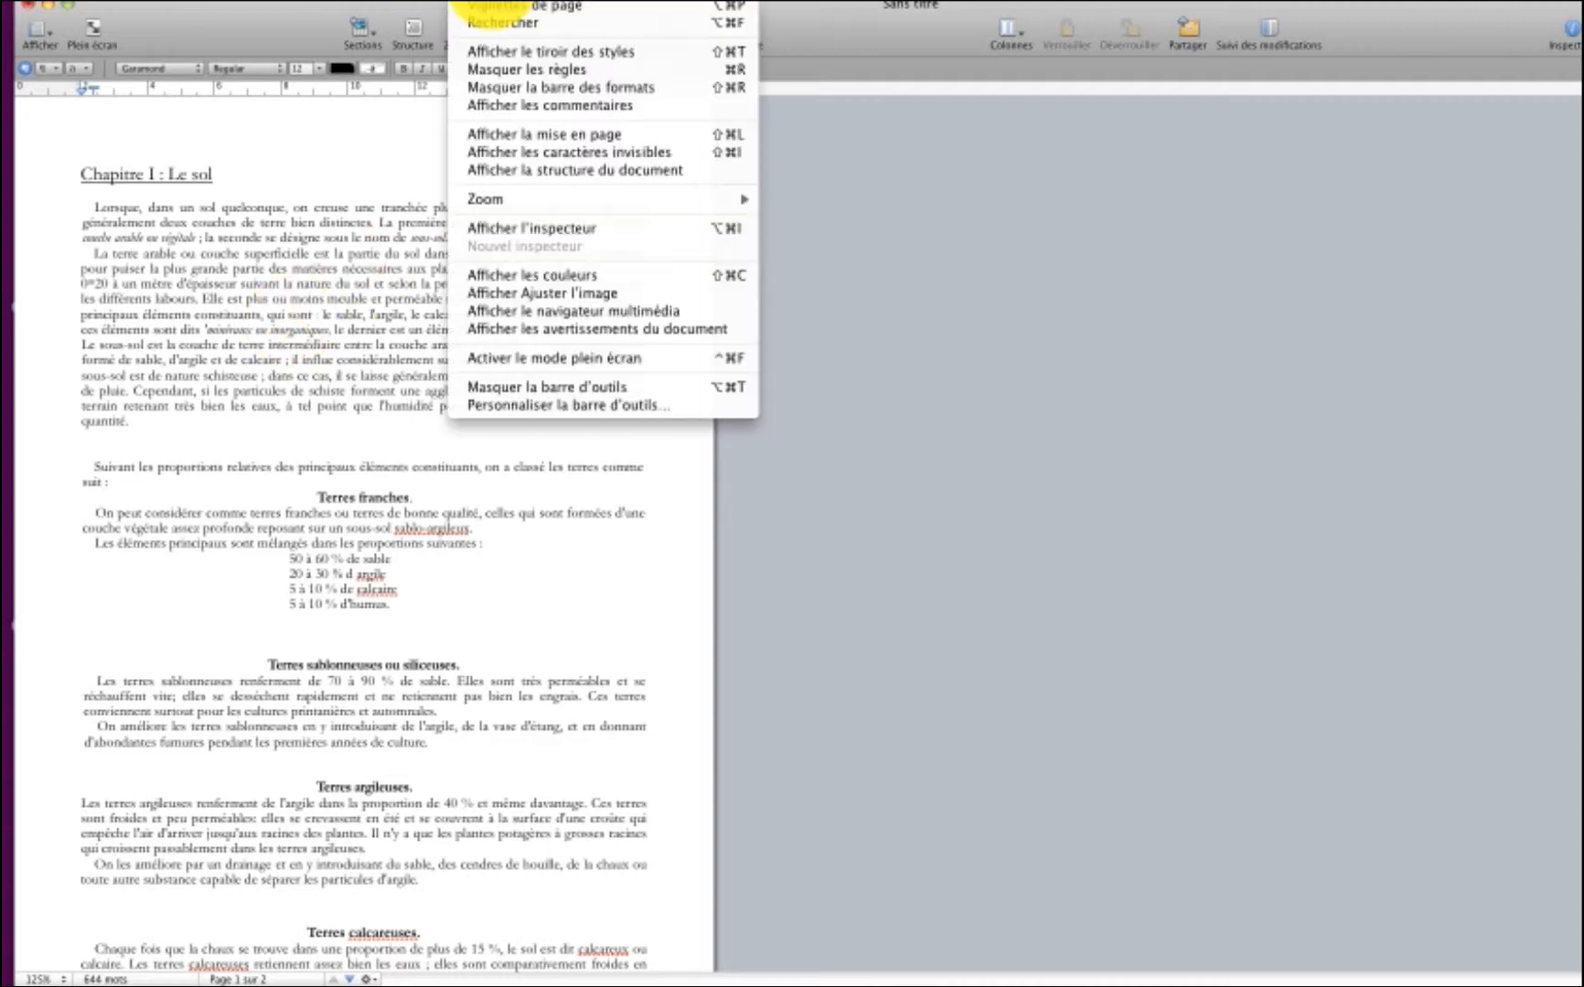
click(518, 55)
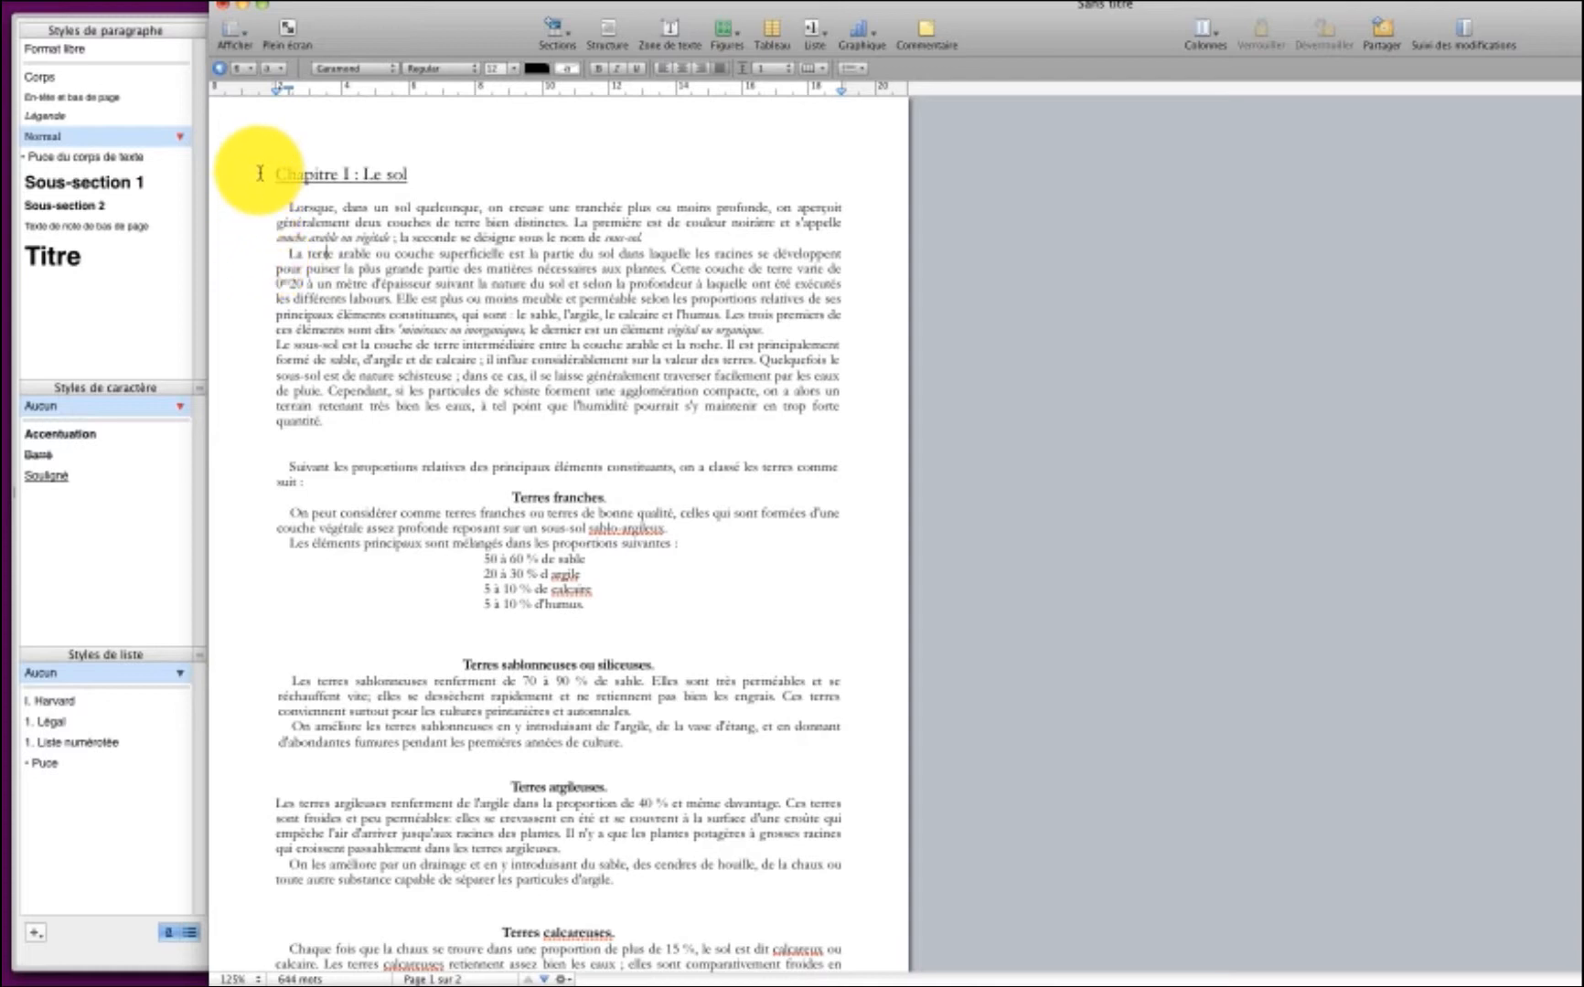
drag(260, 172, 430, 173)
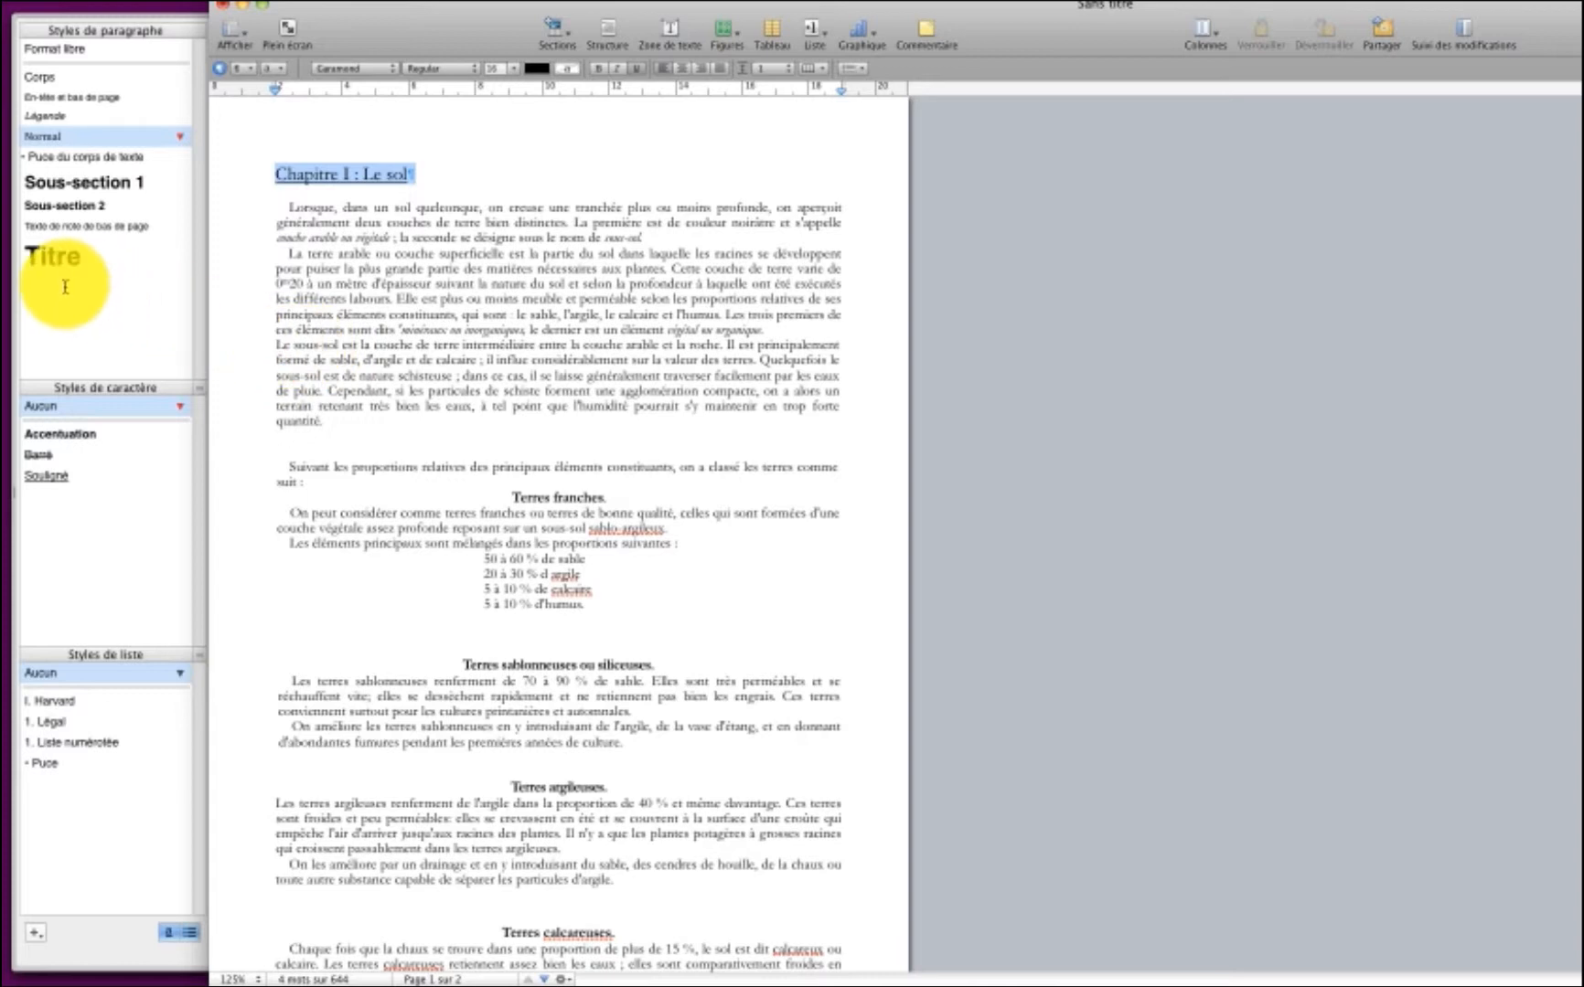
click(50, 256)
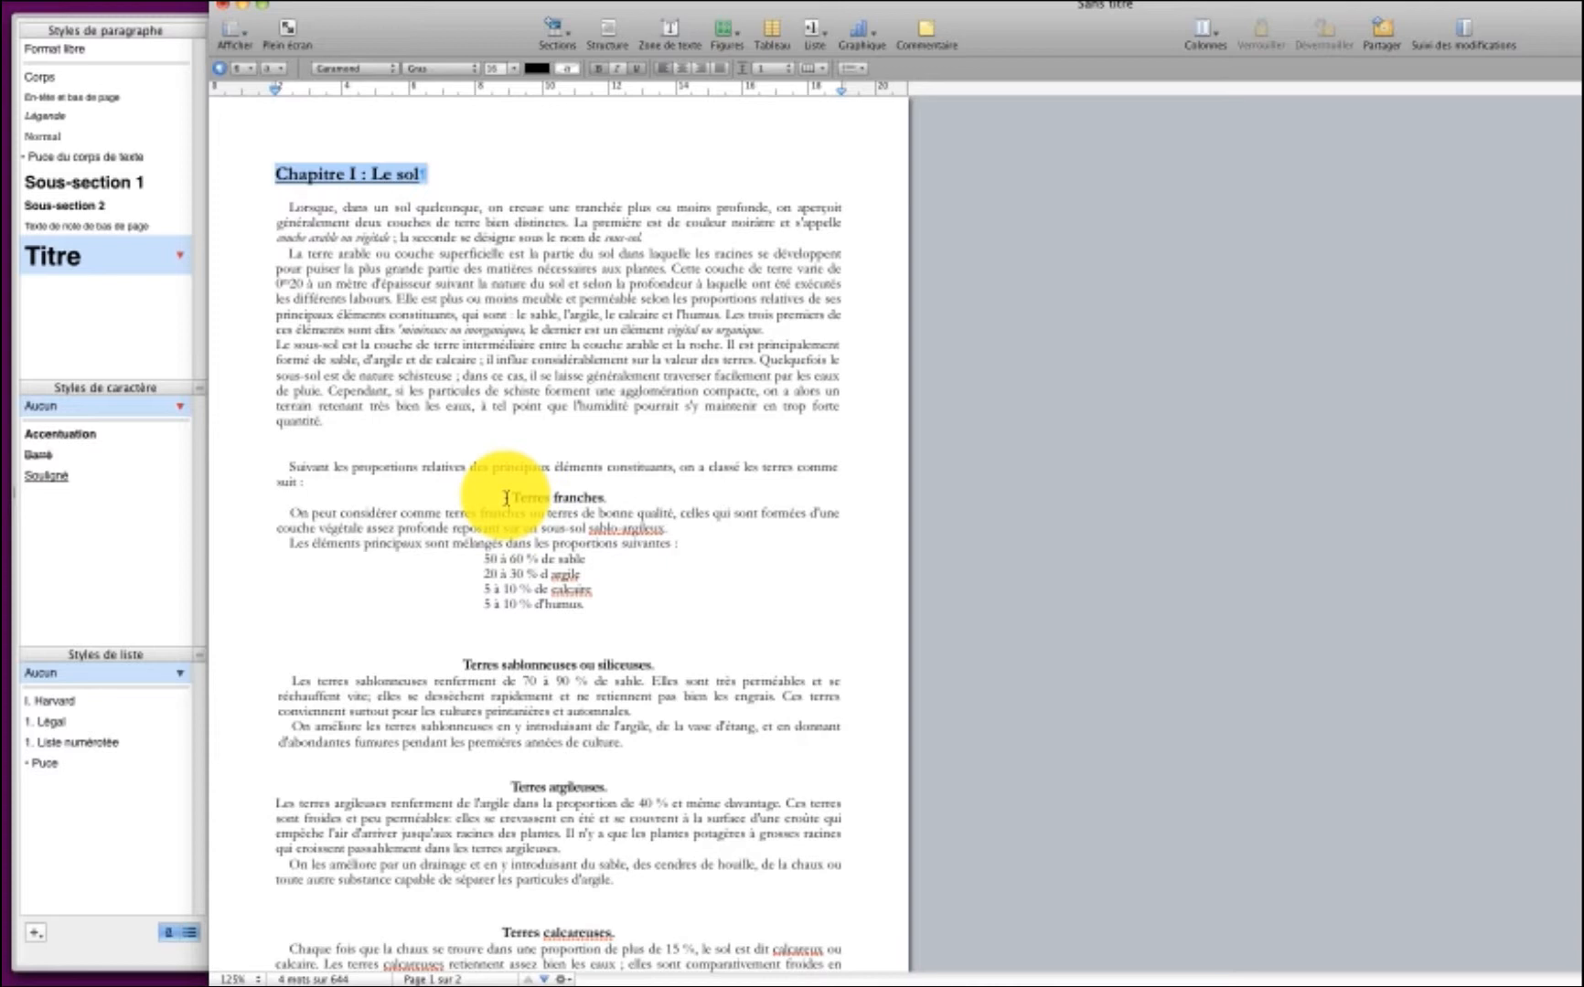
- Apply the Sous-section 1, Sous-section 2 and finally Sous-section 3 paragraph style to the heading "Terres franches."
drag(505, 498, 607, 497)
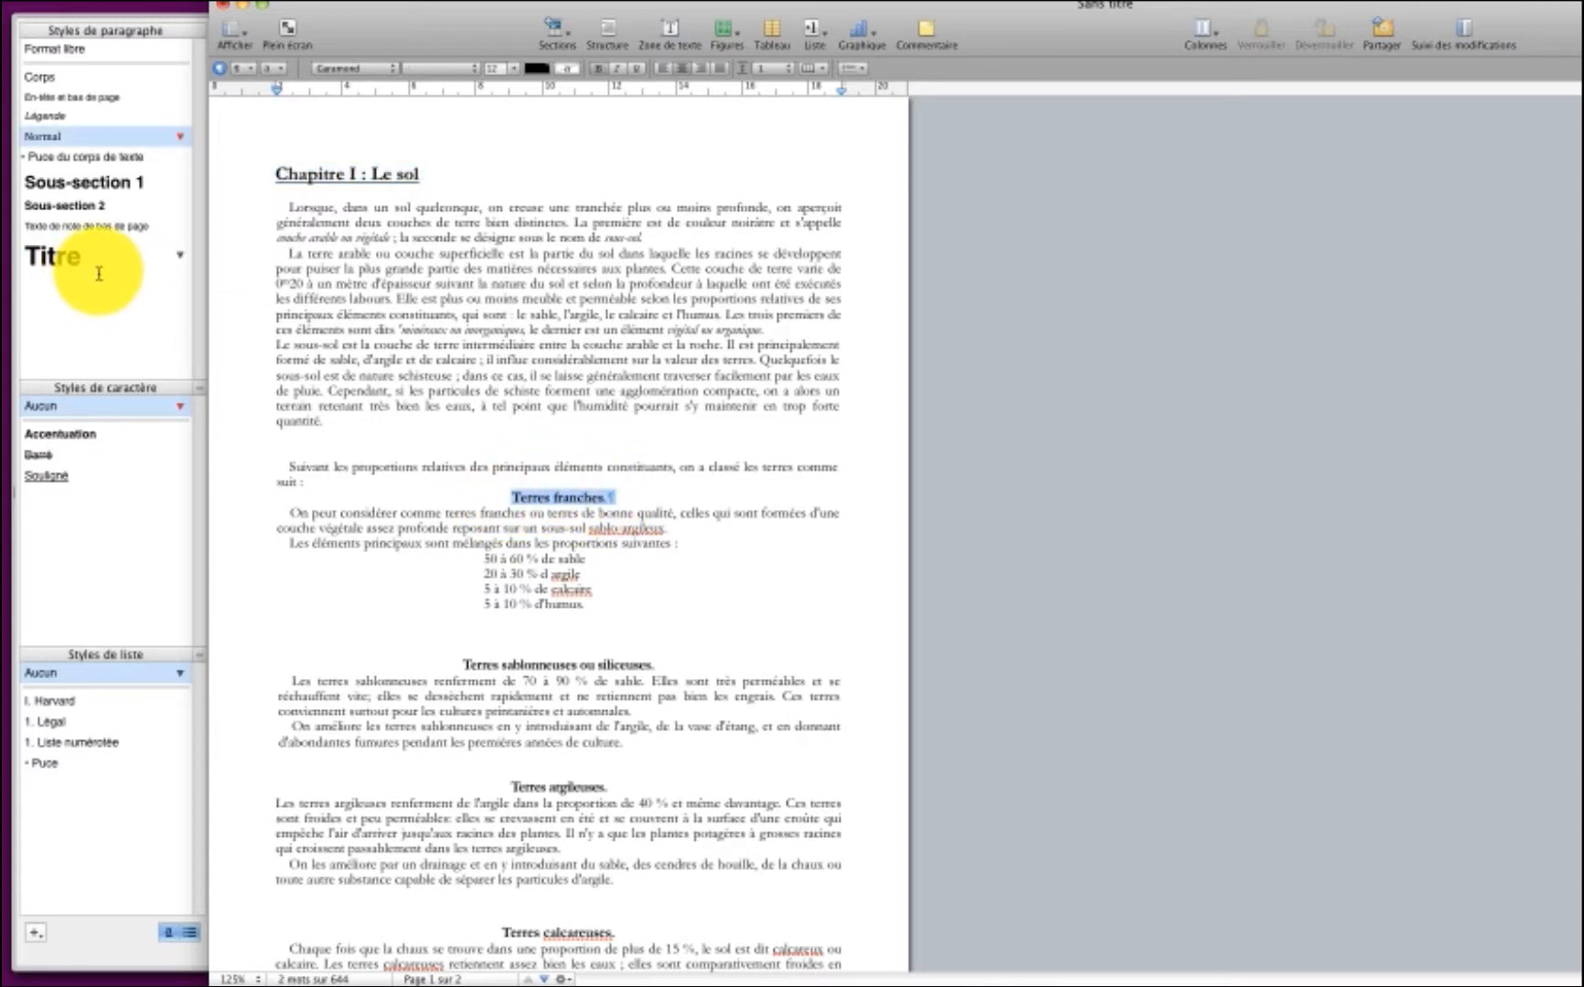
click(94, 183)
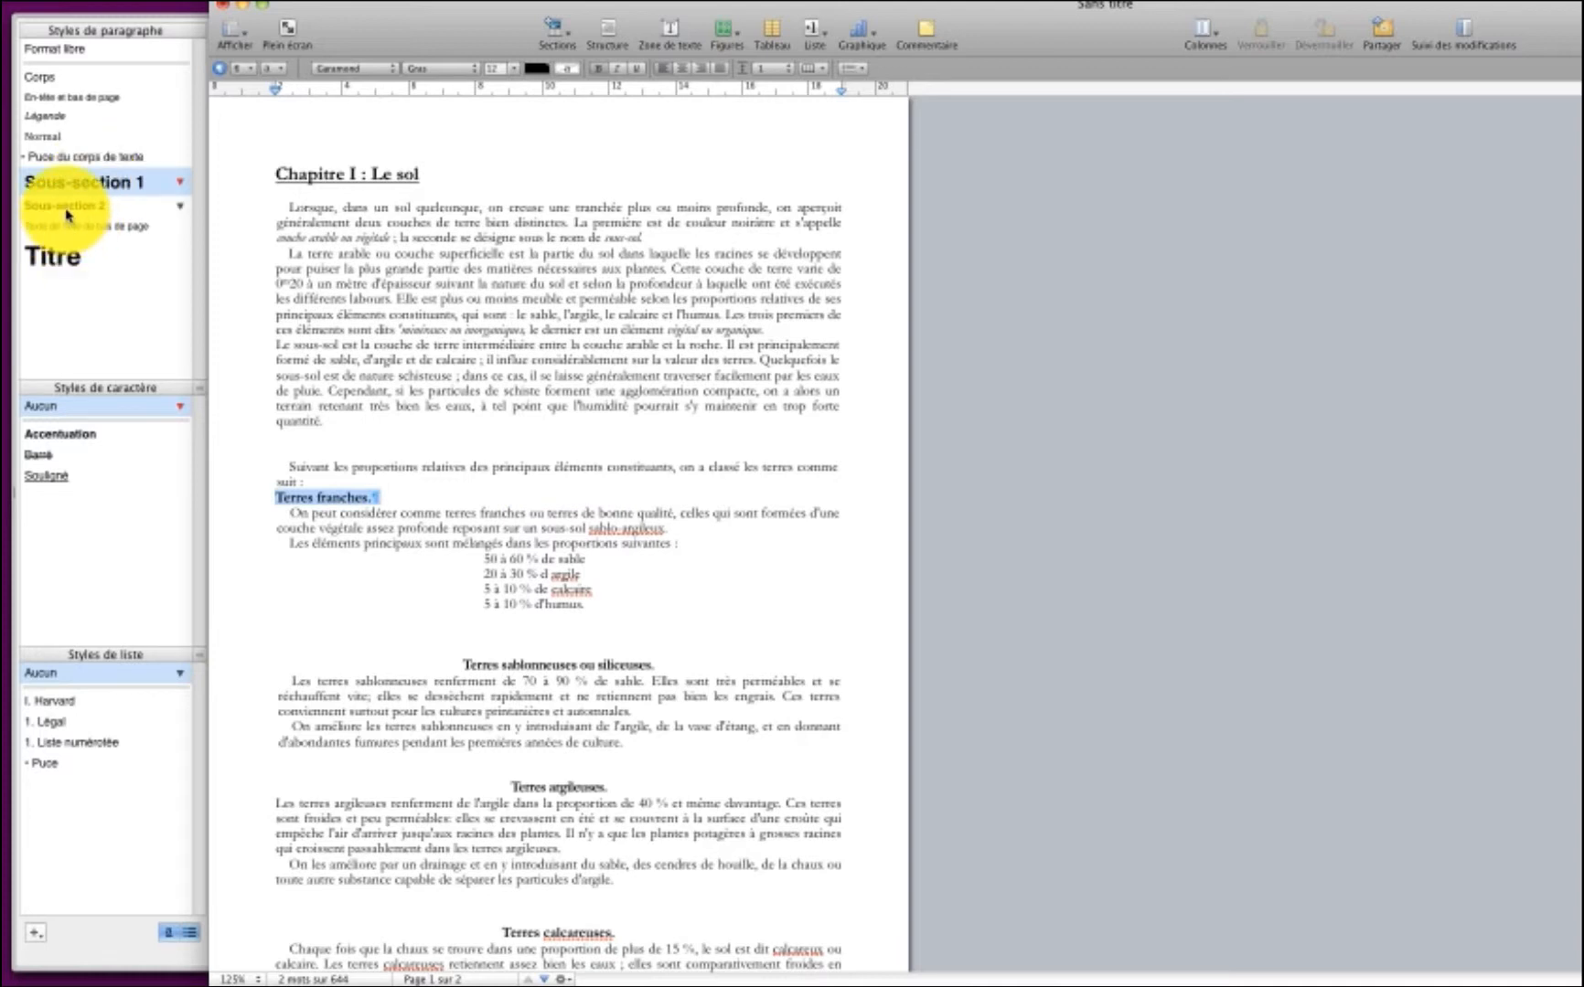
click(66, 213)
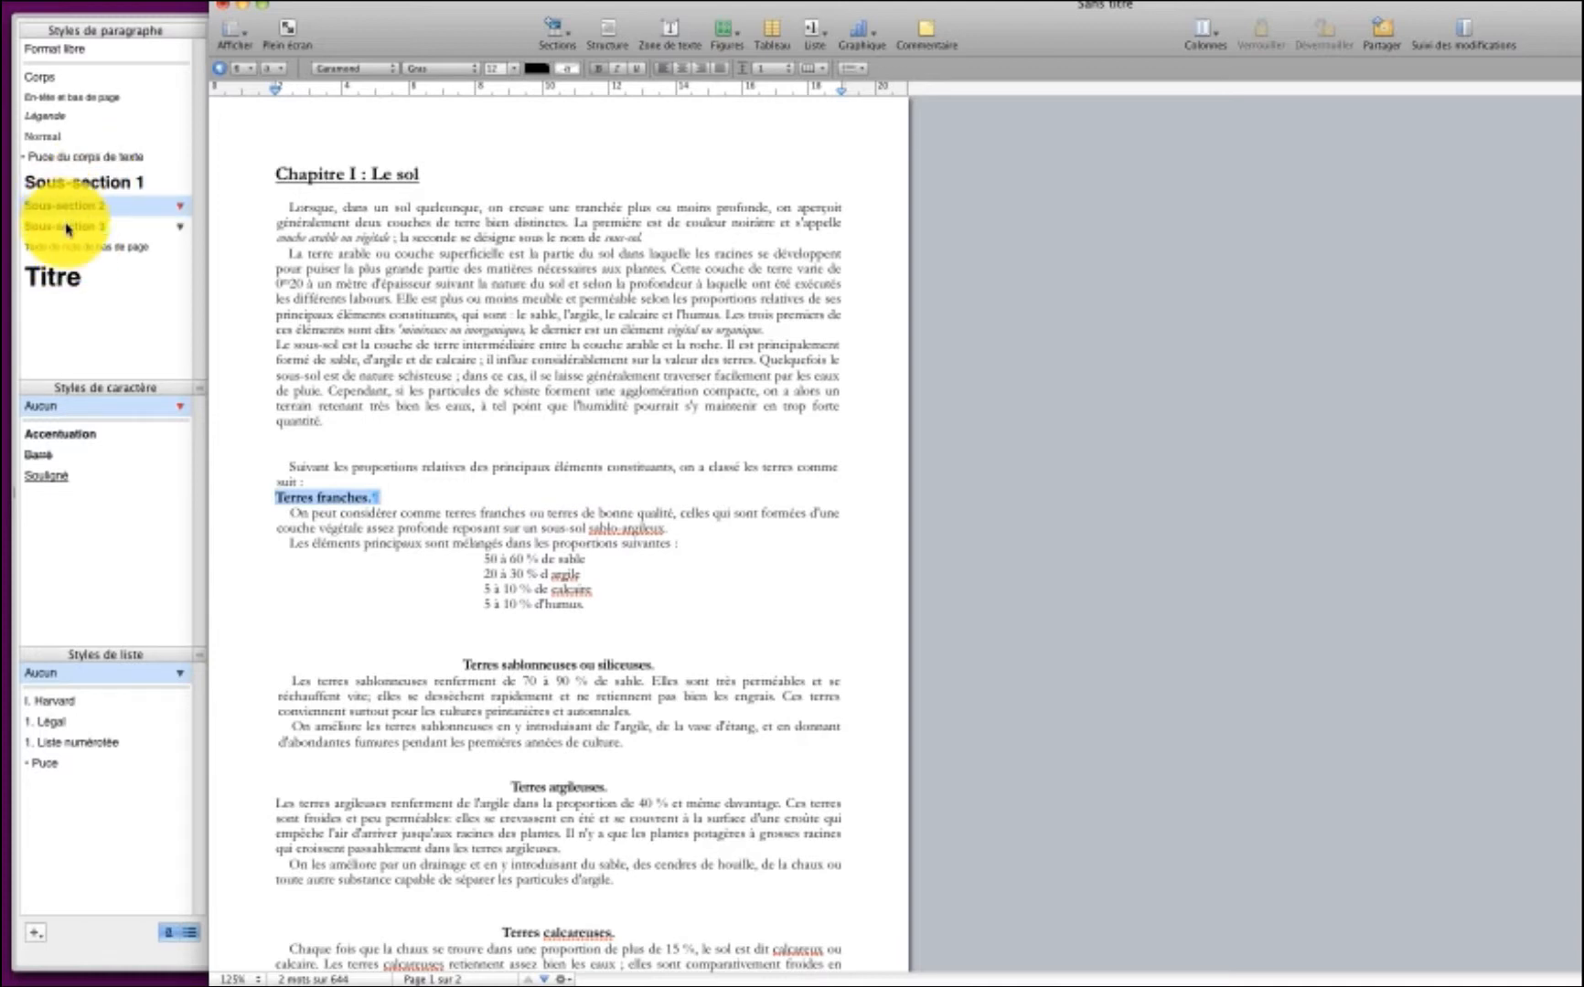
click(67, 227)
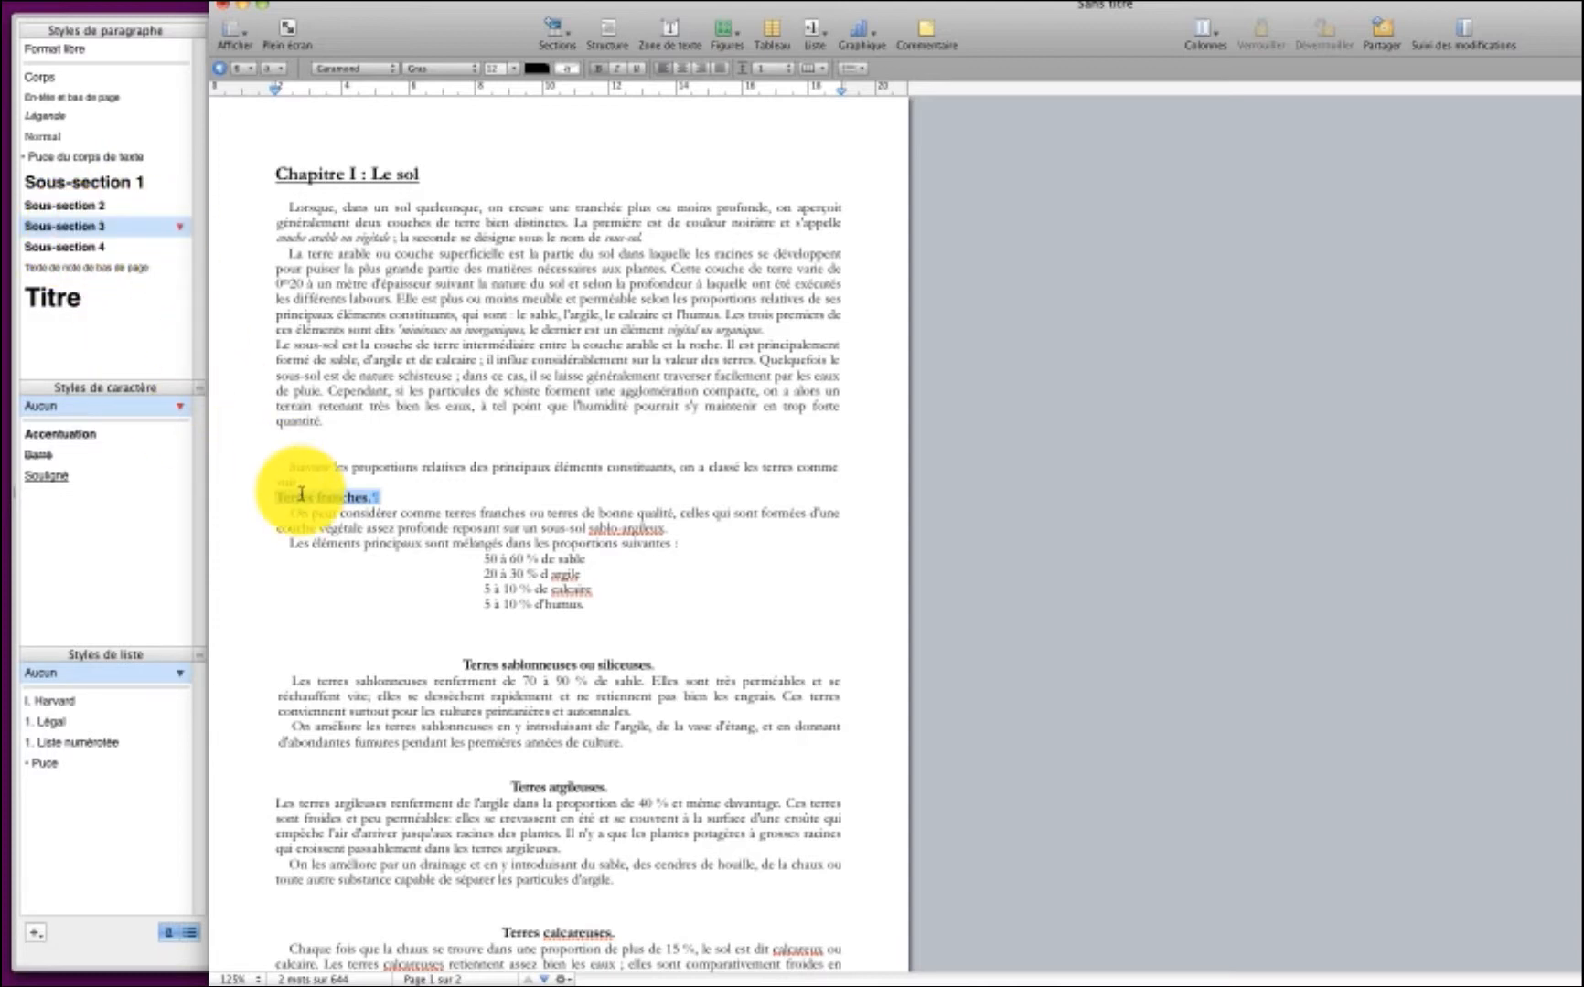
- Apply the Sous-section 3 style to the headings "Terres sablonneuses ou siliceuses." and "Terres argileuses."
scroll(297, 494, down, 3)
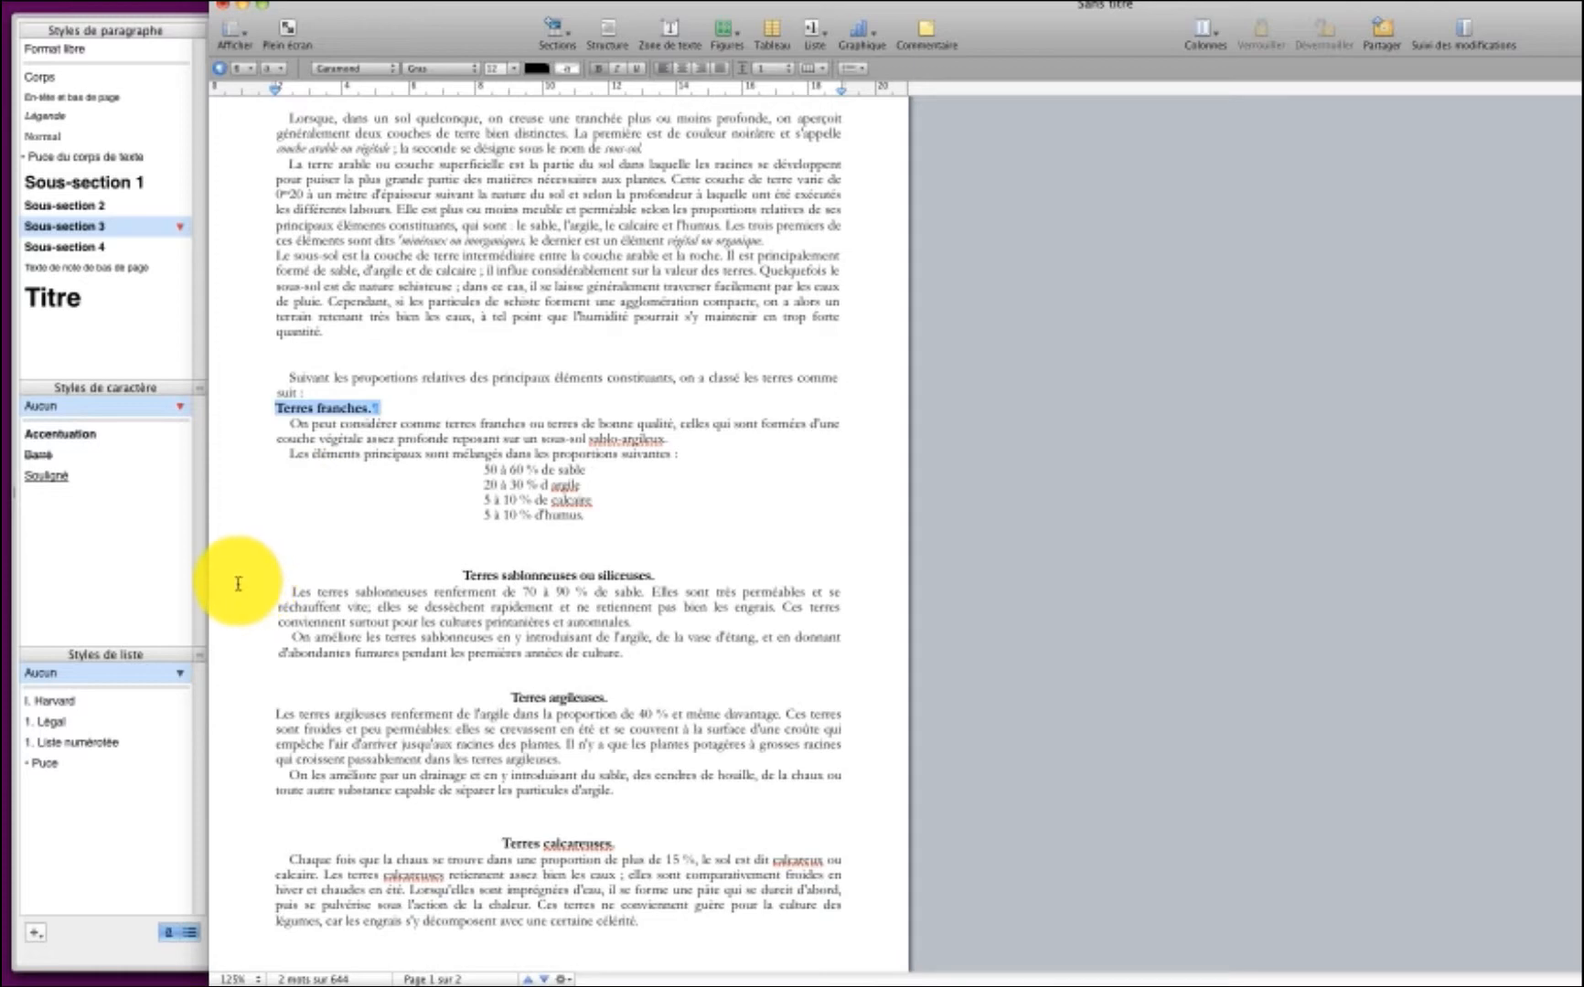
drag(462, 575, 662, 576)
click(83, 227)
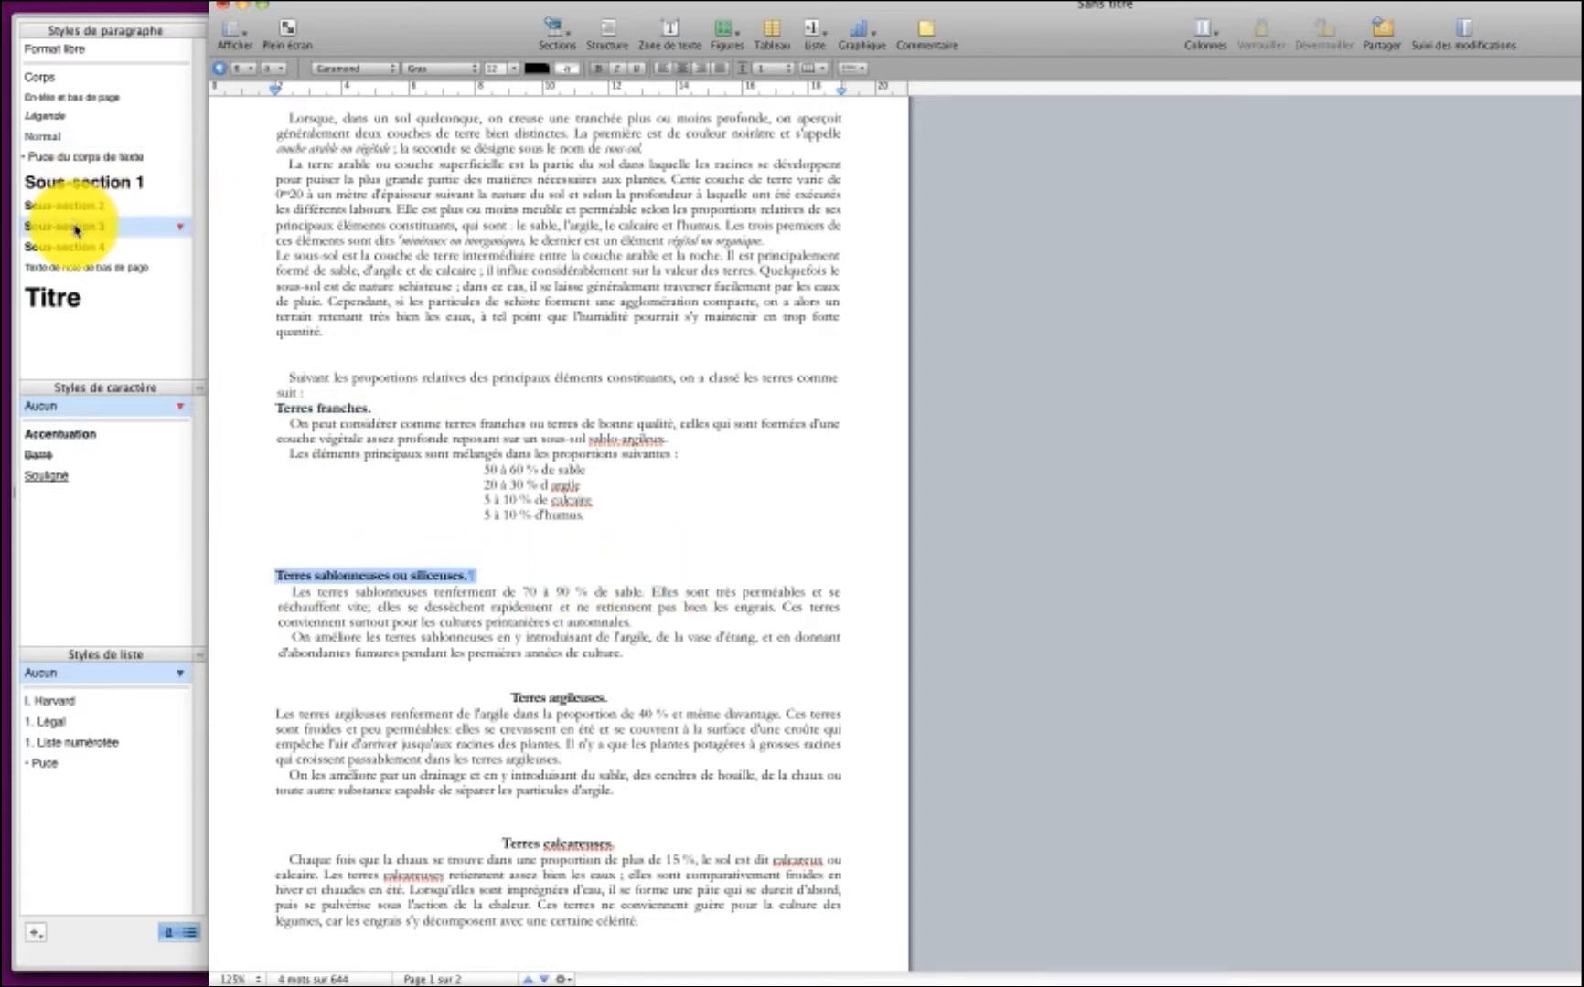
scroll(301, 420, down, 6)
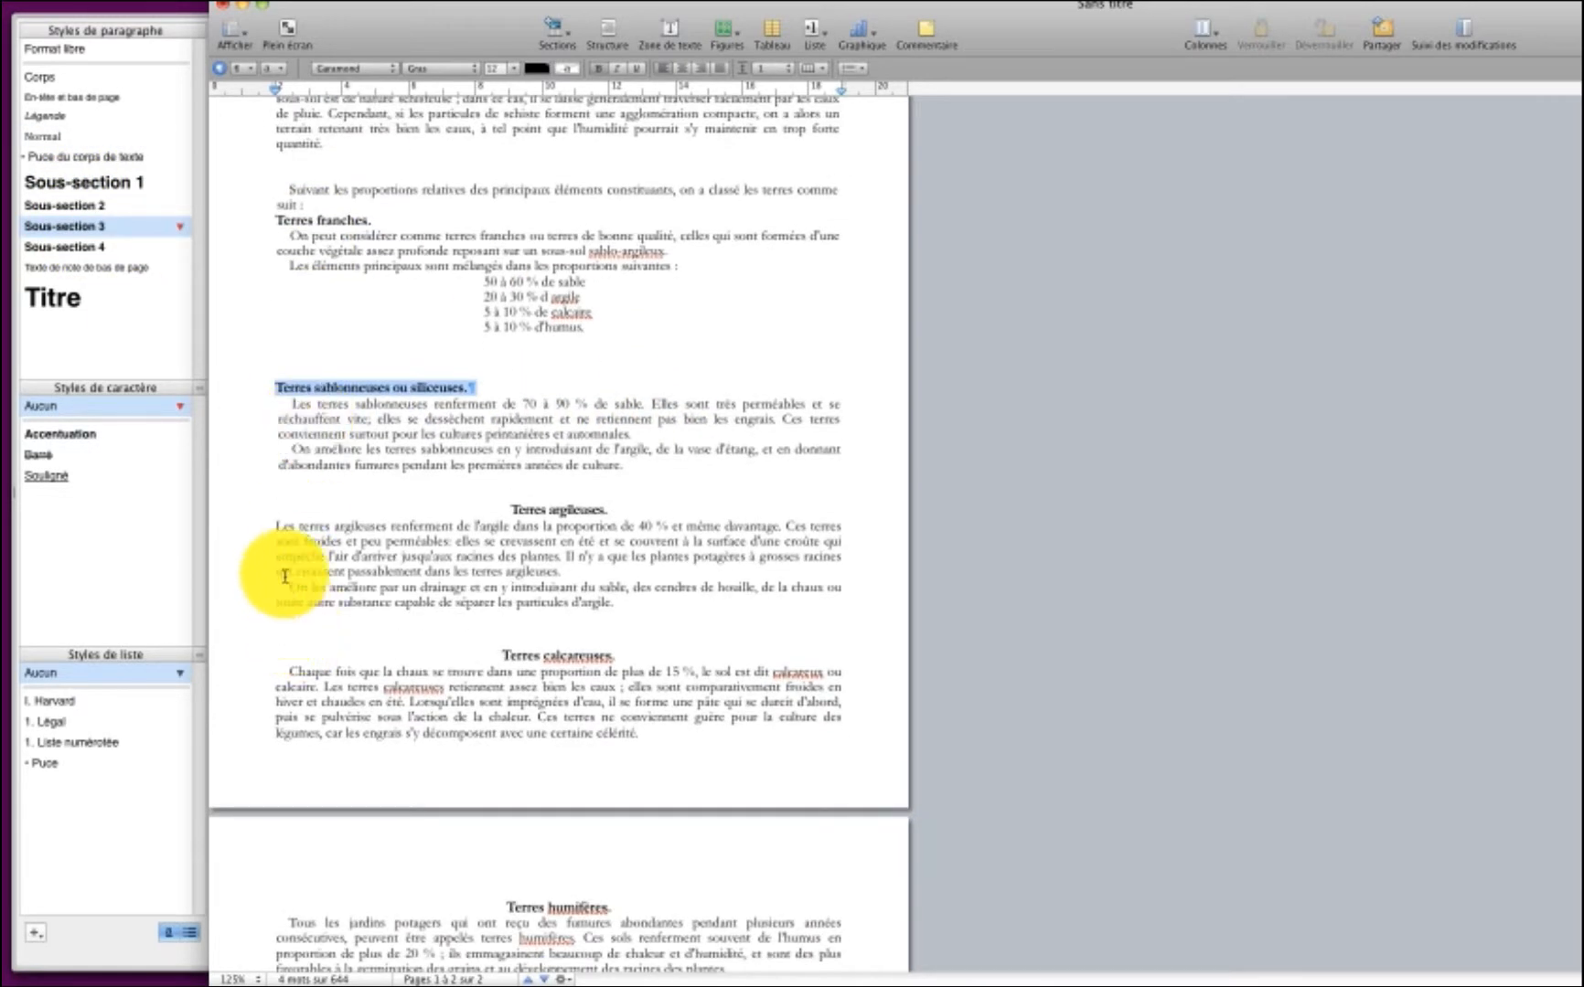
drag(256, 510, 610, 510)
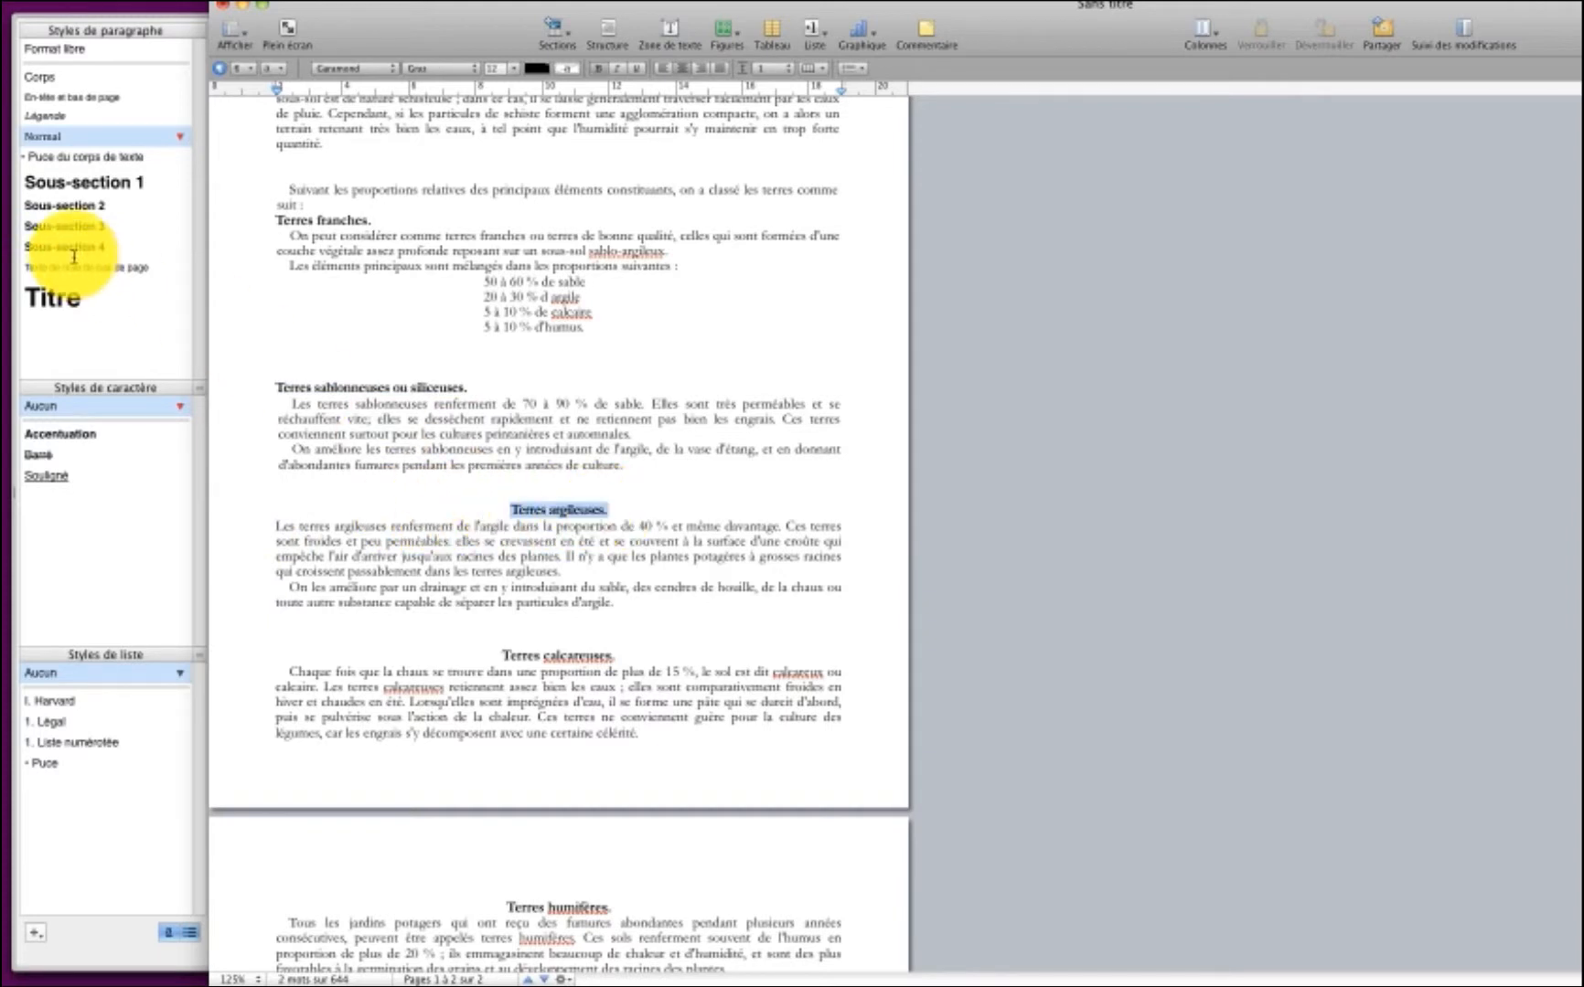
click(64, 226)
- Apply the Sous-section 3 style to the headings "Terres calcareuses.", "Terres humifères." and "Terres d'alluvion."
scroll(308, 398, down, 4)
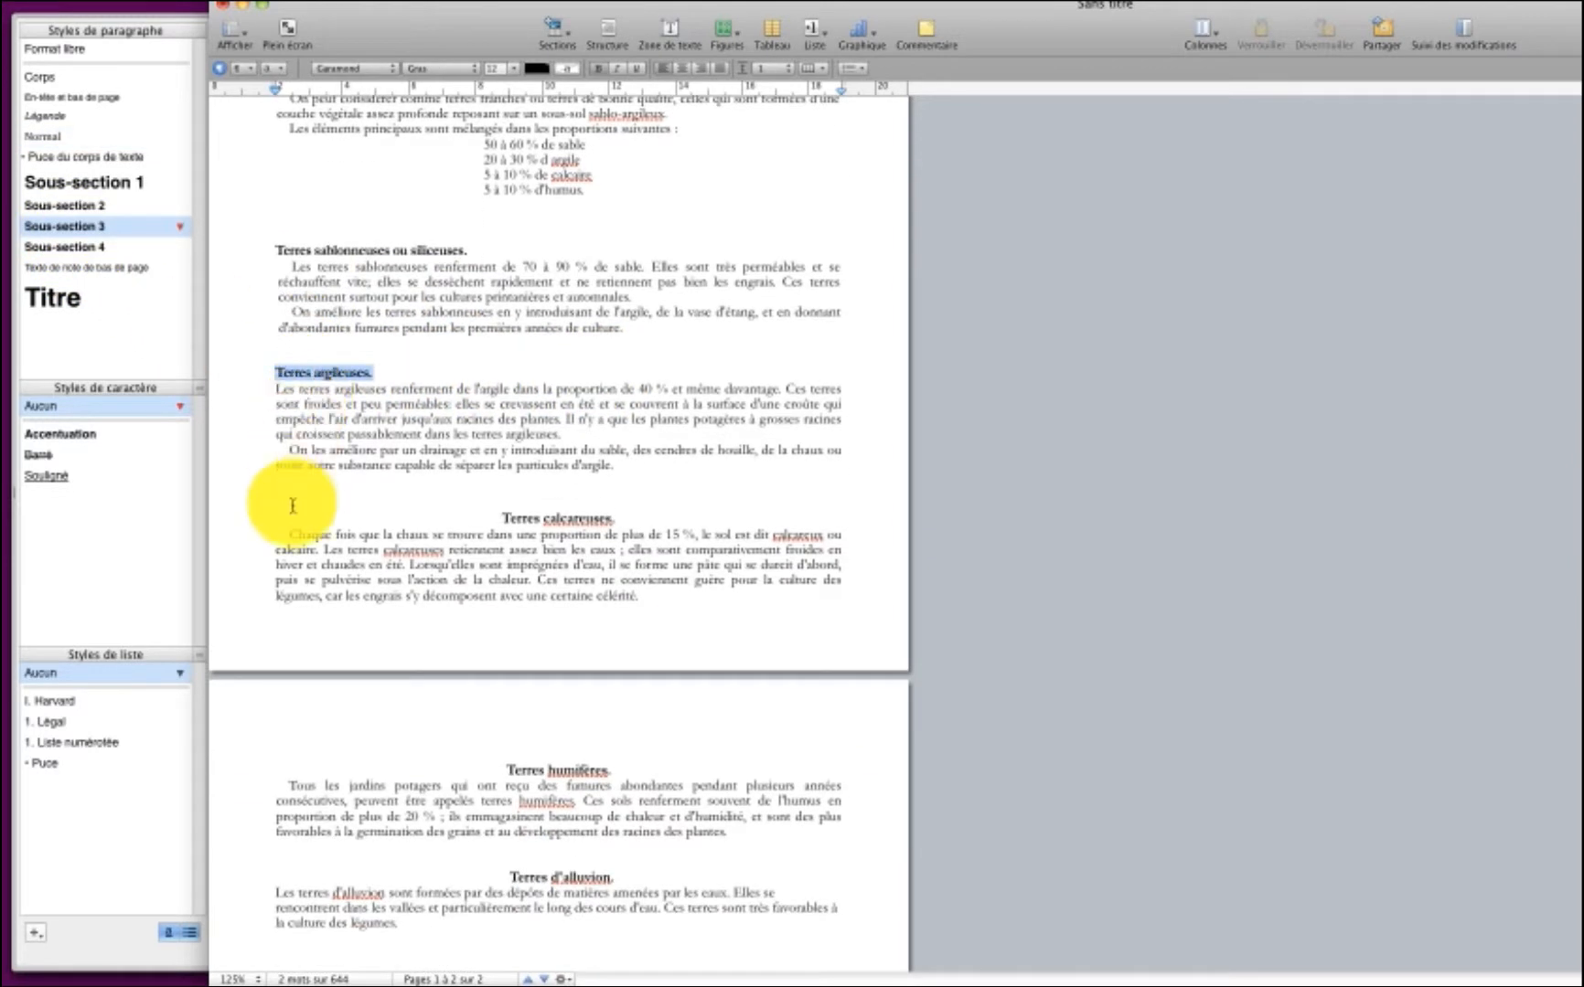
drag(431, 516, 703, 518)
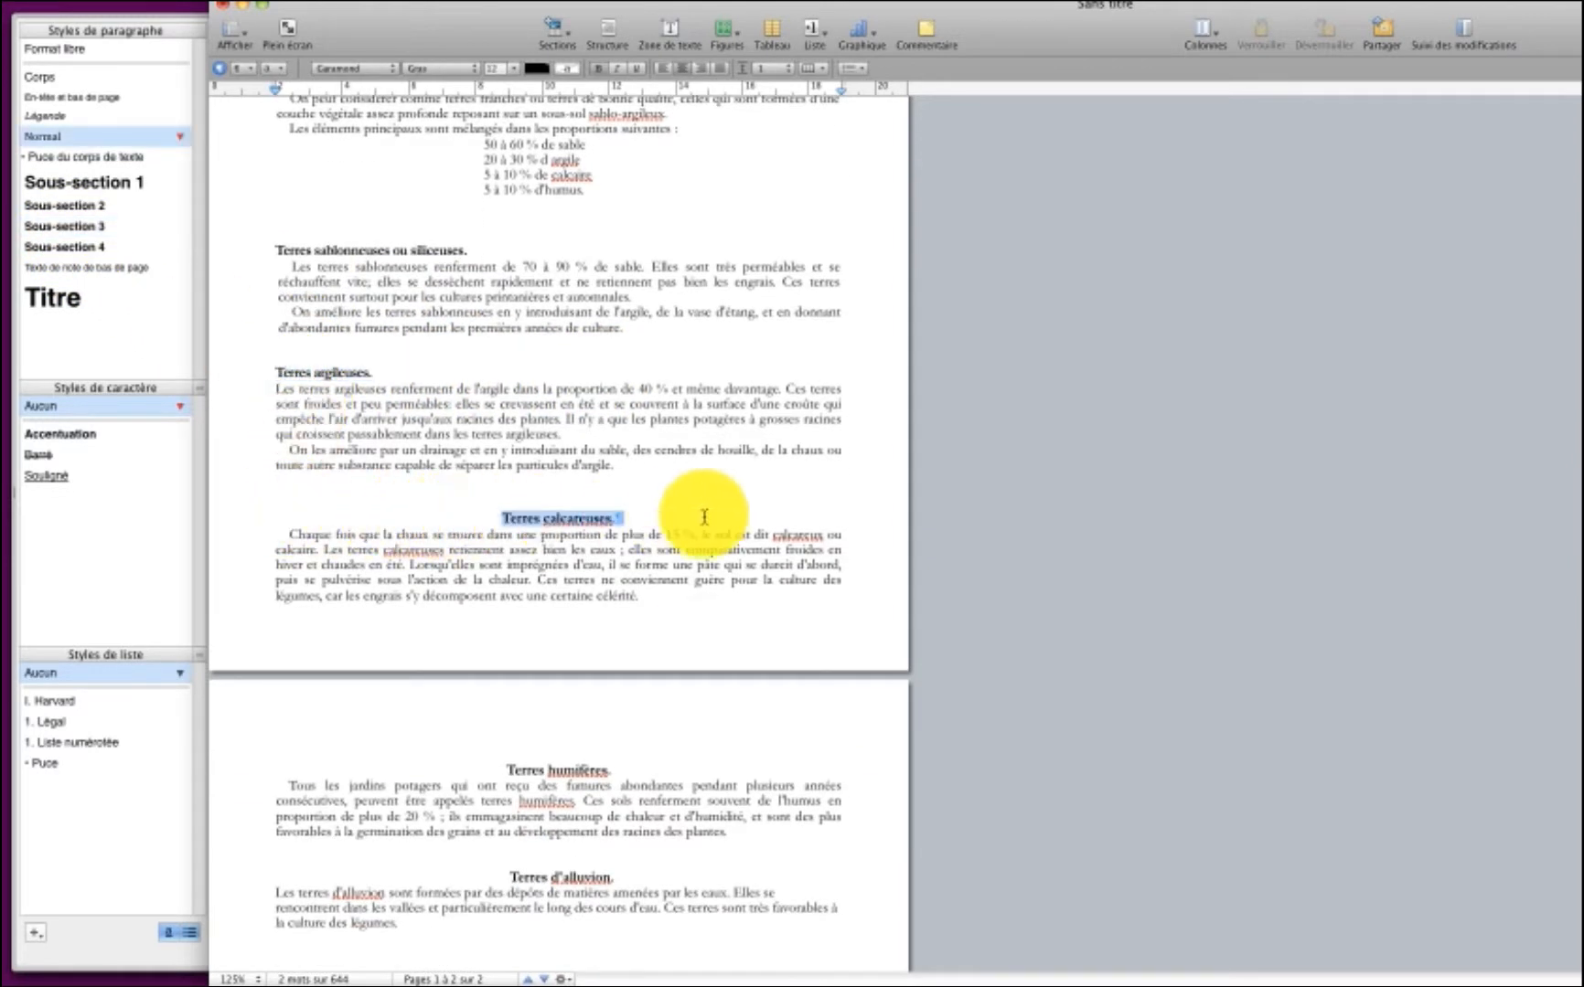
click(55, 227)
scroll(432, 323, down, 5)
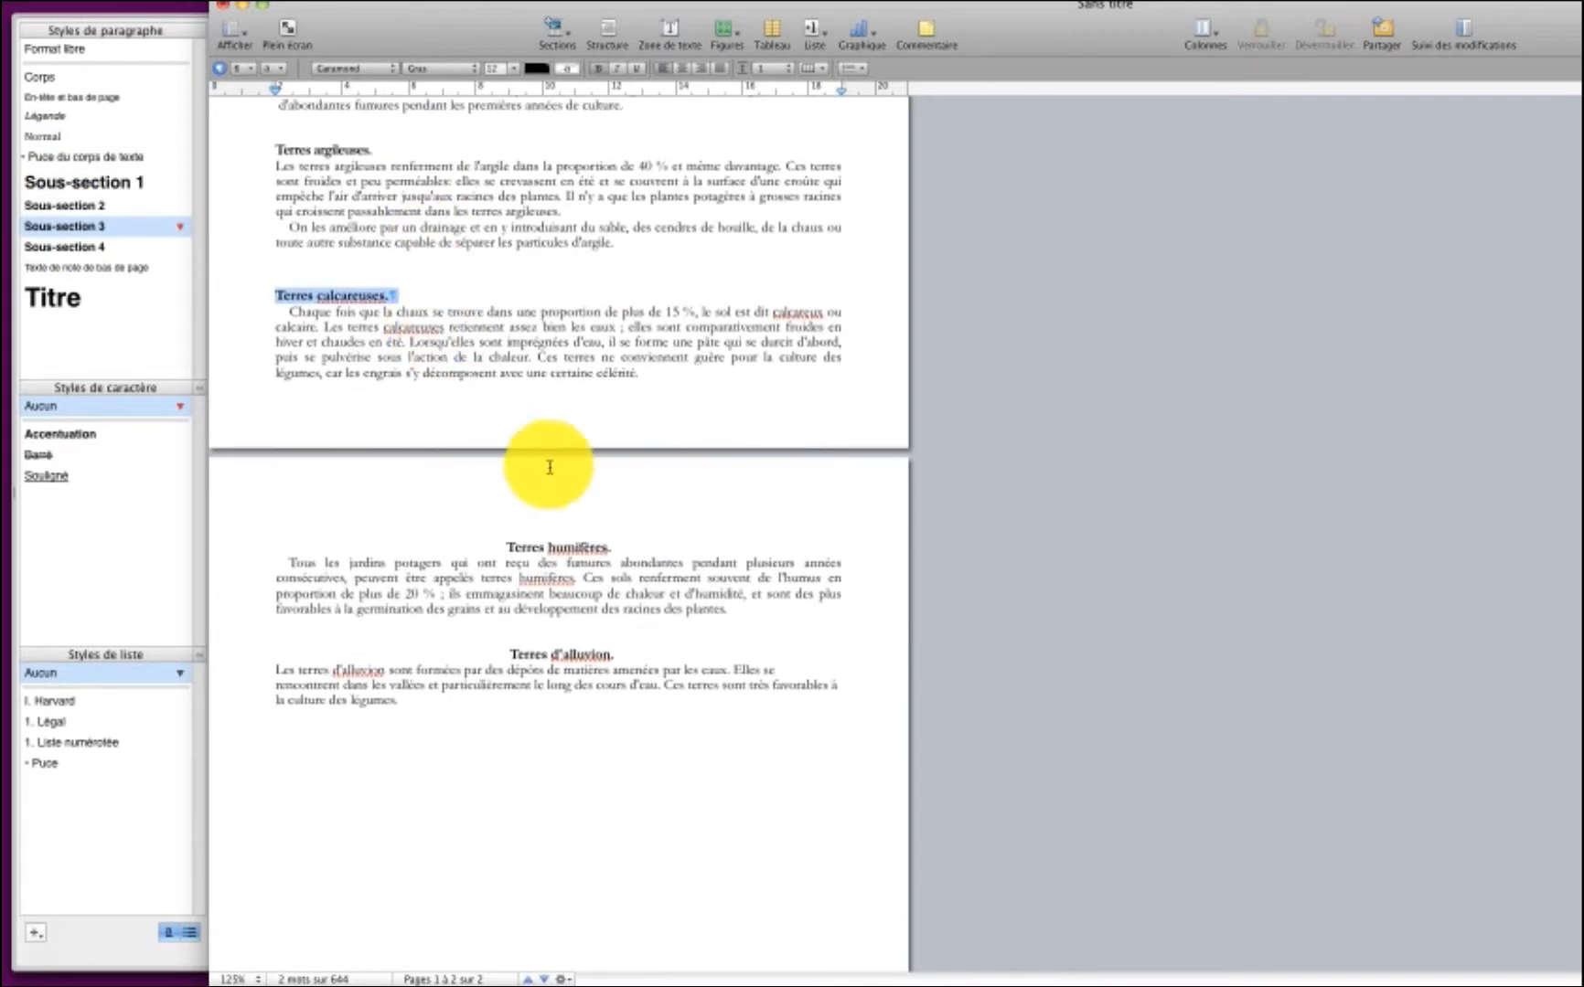
drag(285, 534, 493, 546)
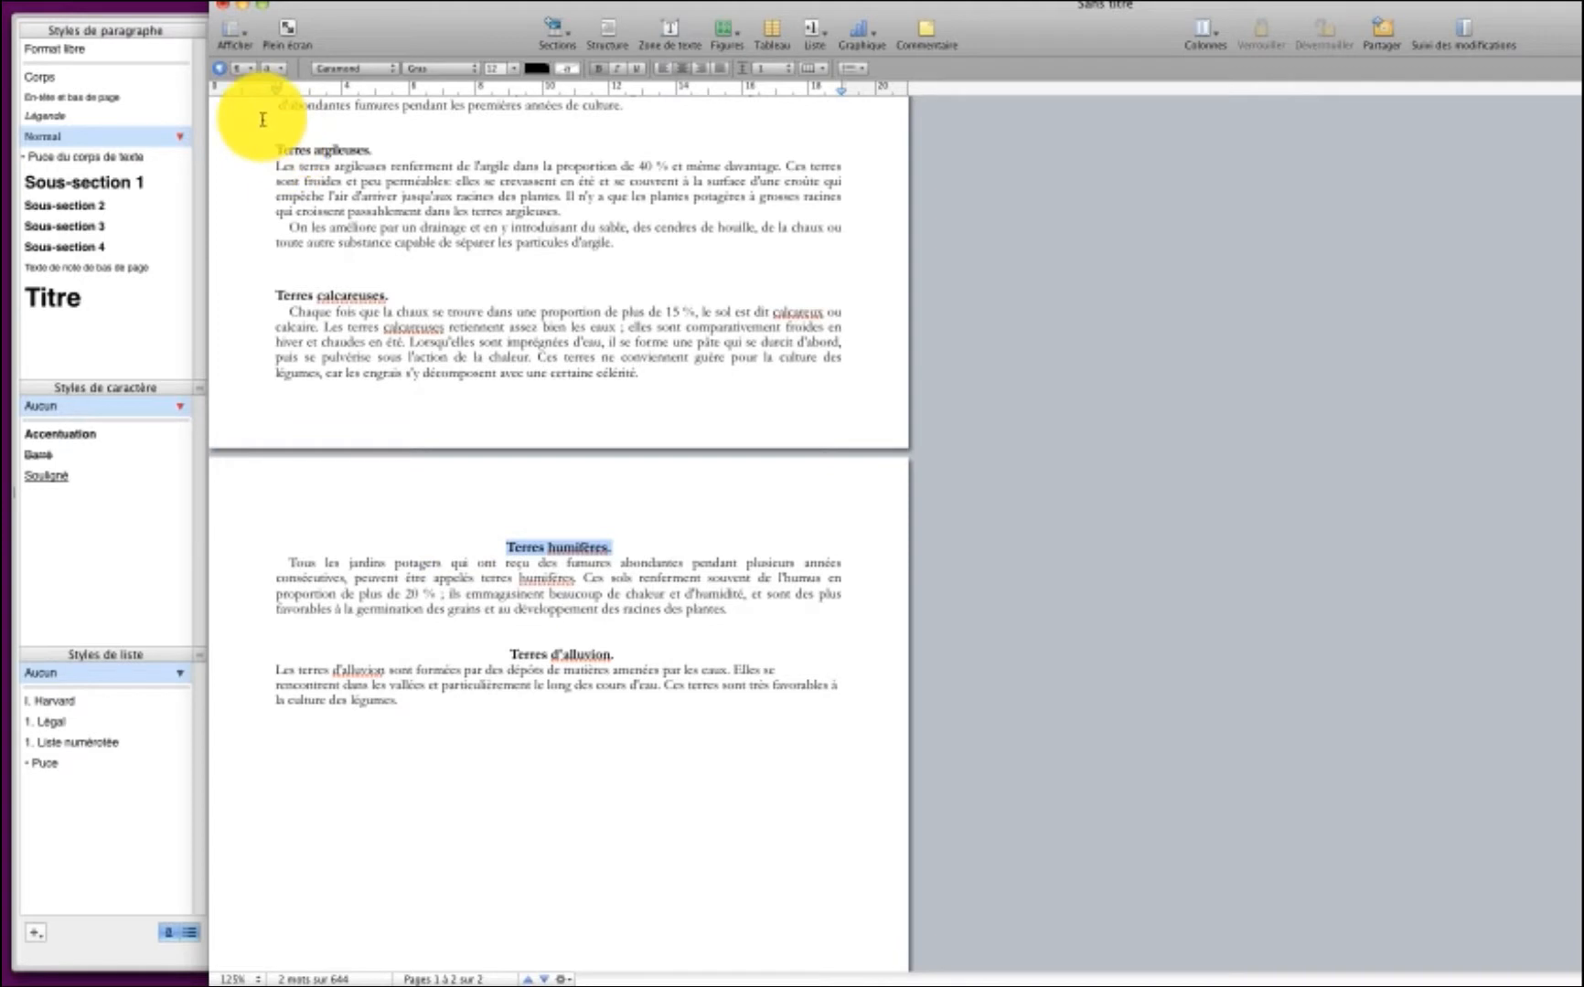
click(73, 226)
scroll(241, 296, down, 5)
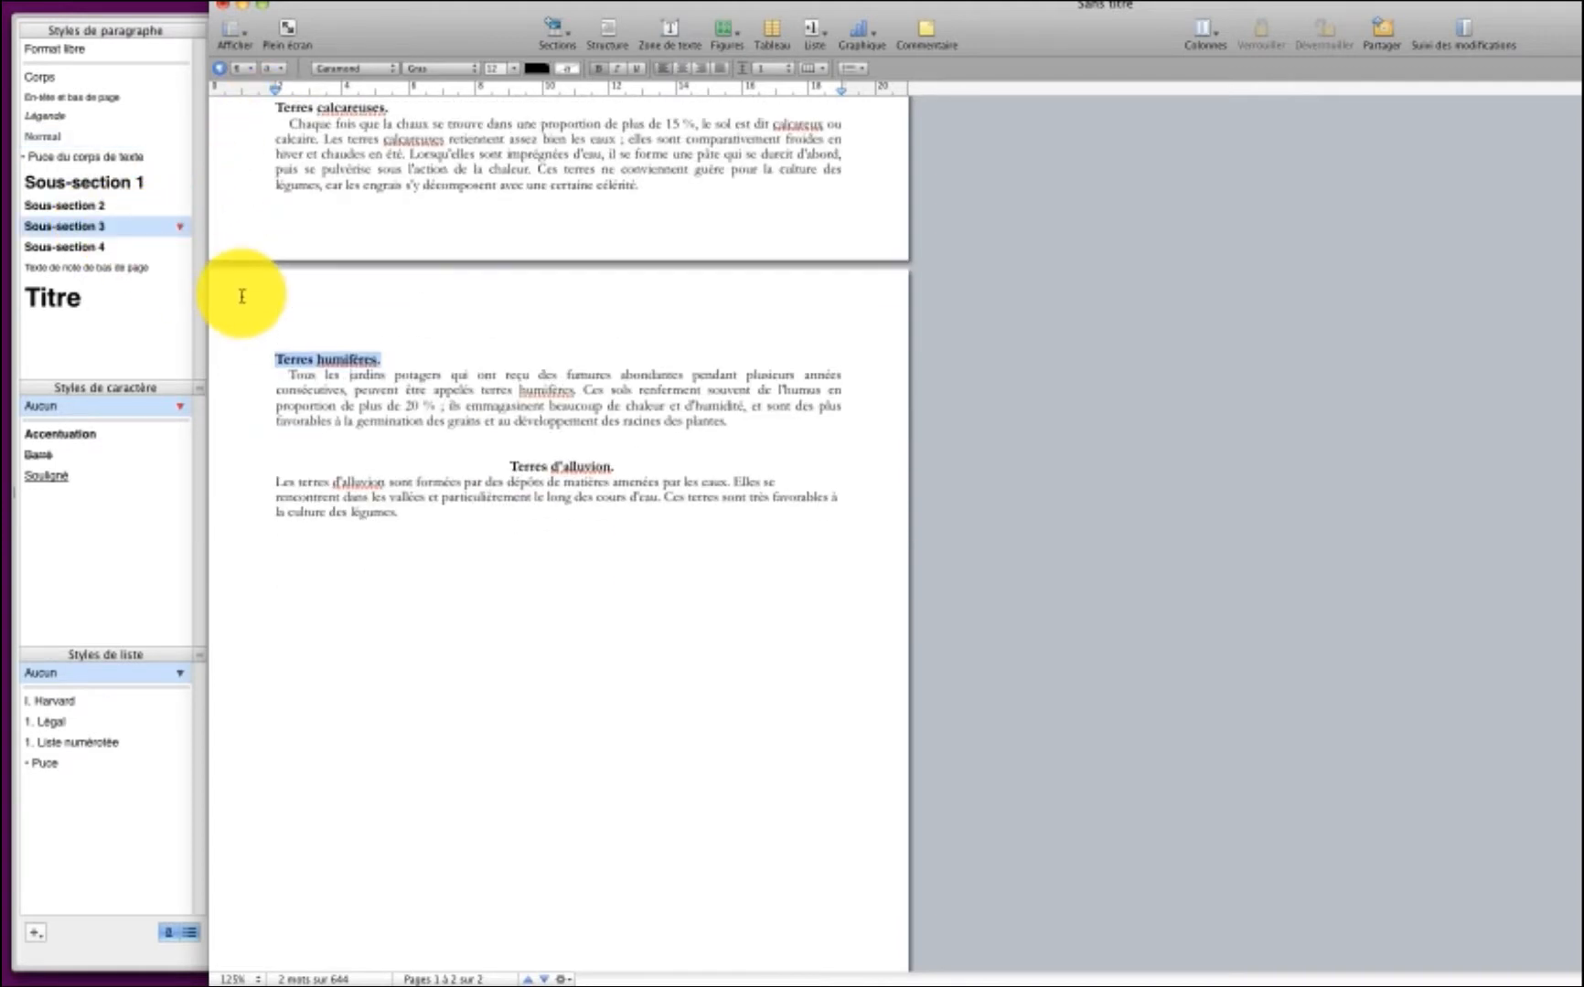
drag(270, 460, 654, 467)
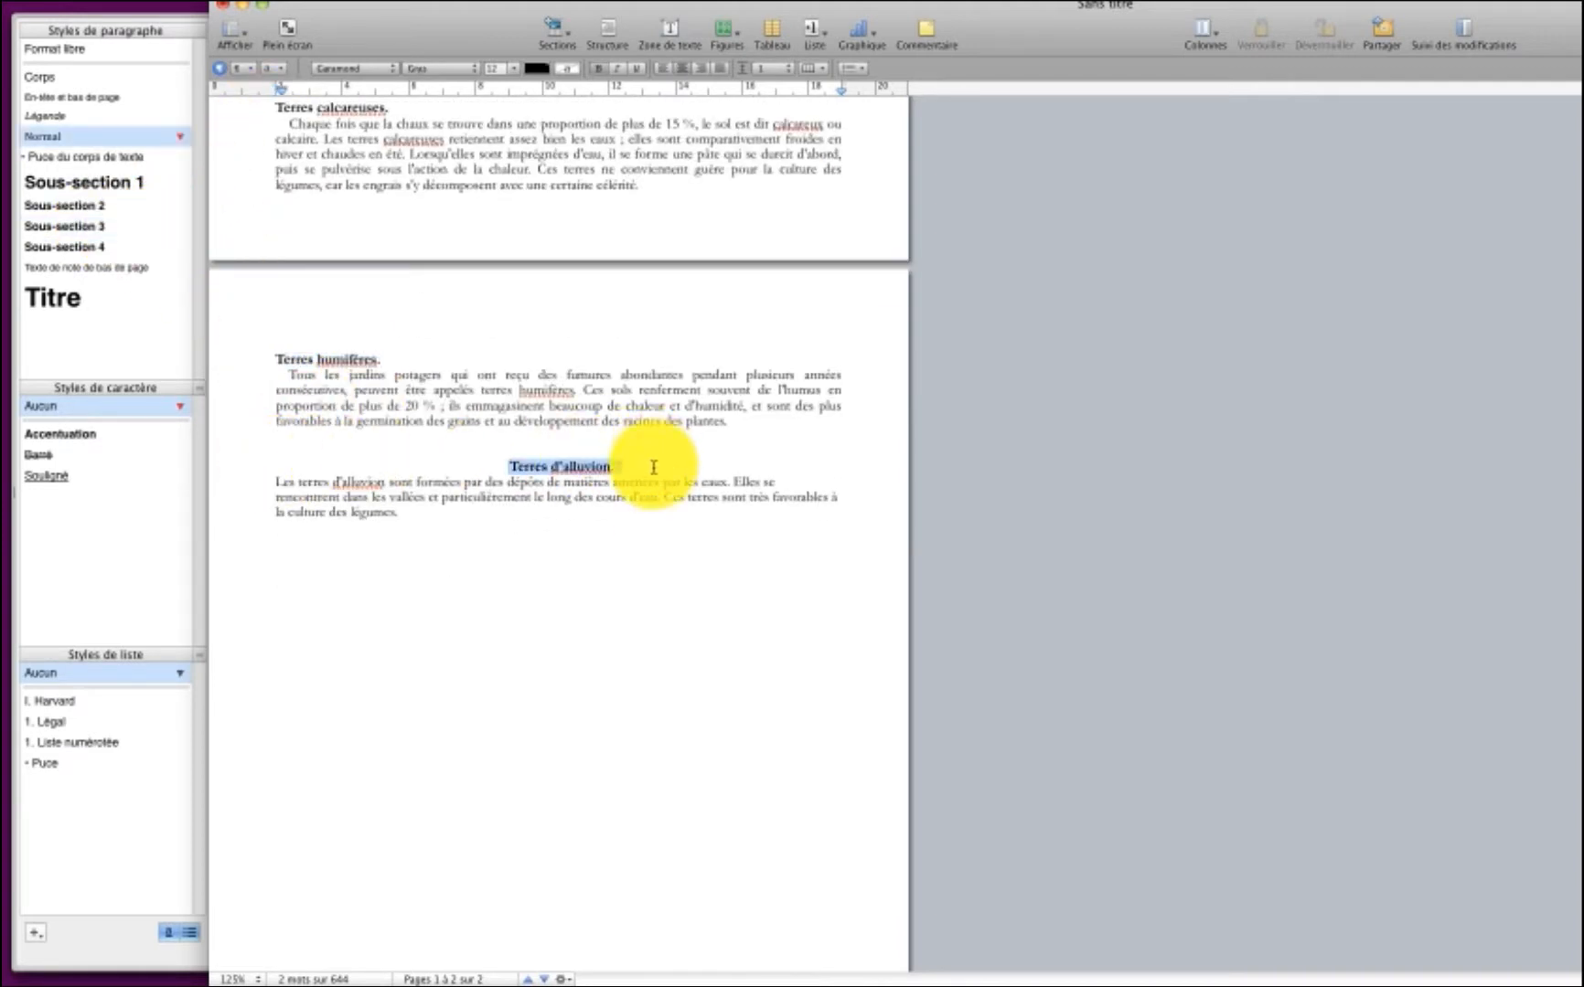
click(75, 226)
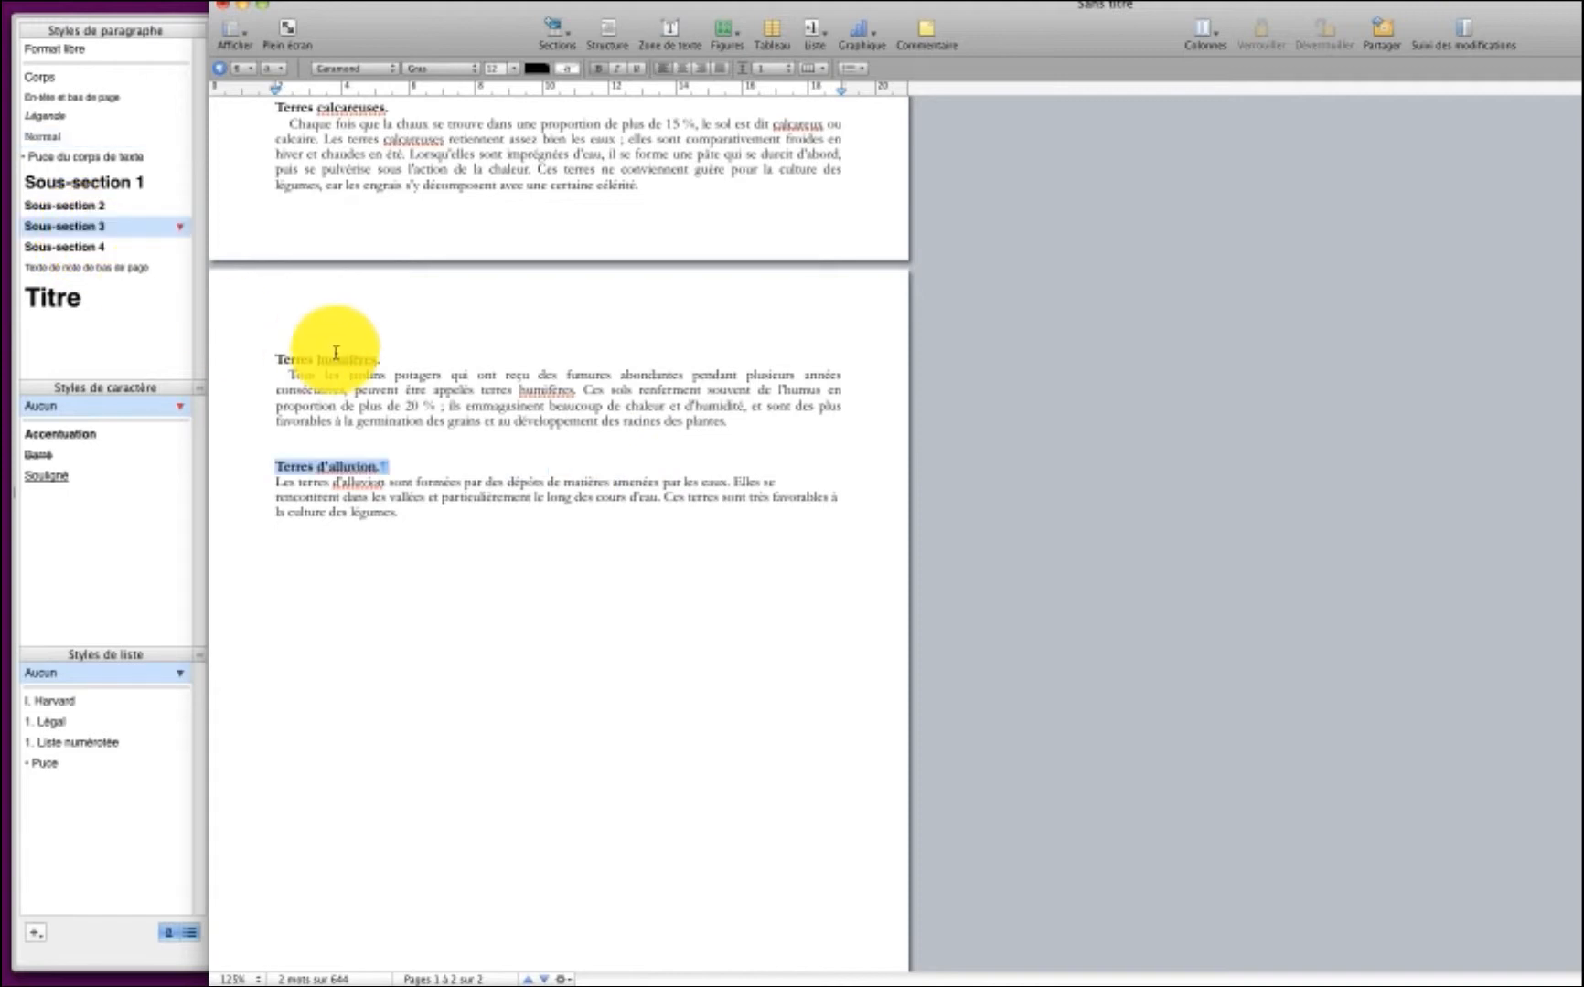
- Apply the Corps style to the three introductory paragraphs under the chapter title and to the paragraph starting "Suivant les proportions"
scroll(442, 356, up, 15)
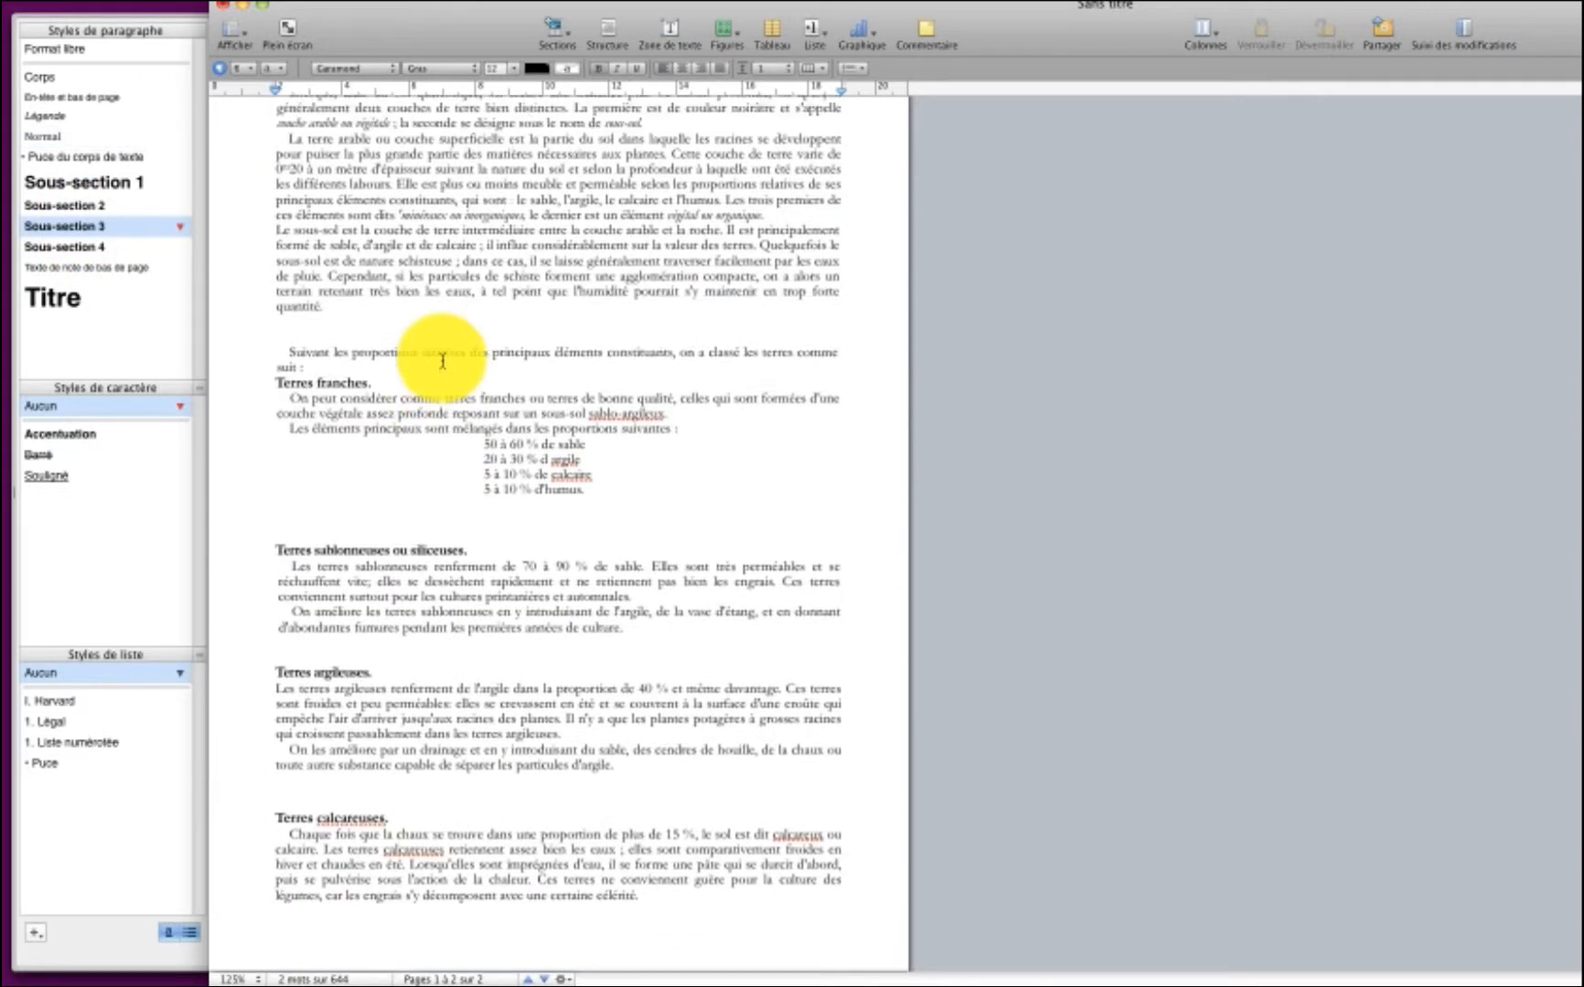
scroll(442, 359, up, 3)
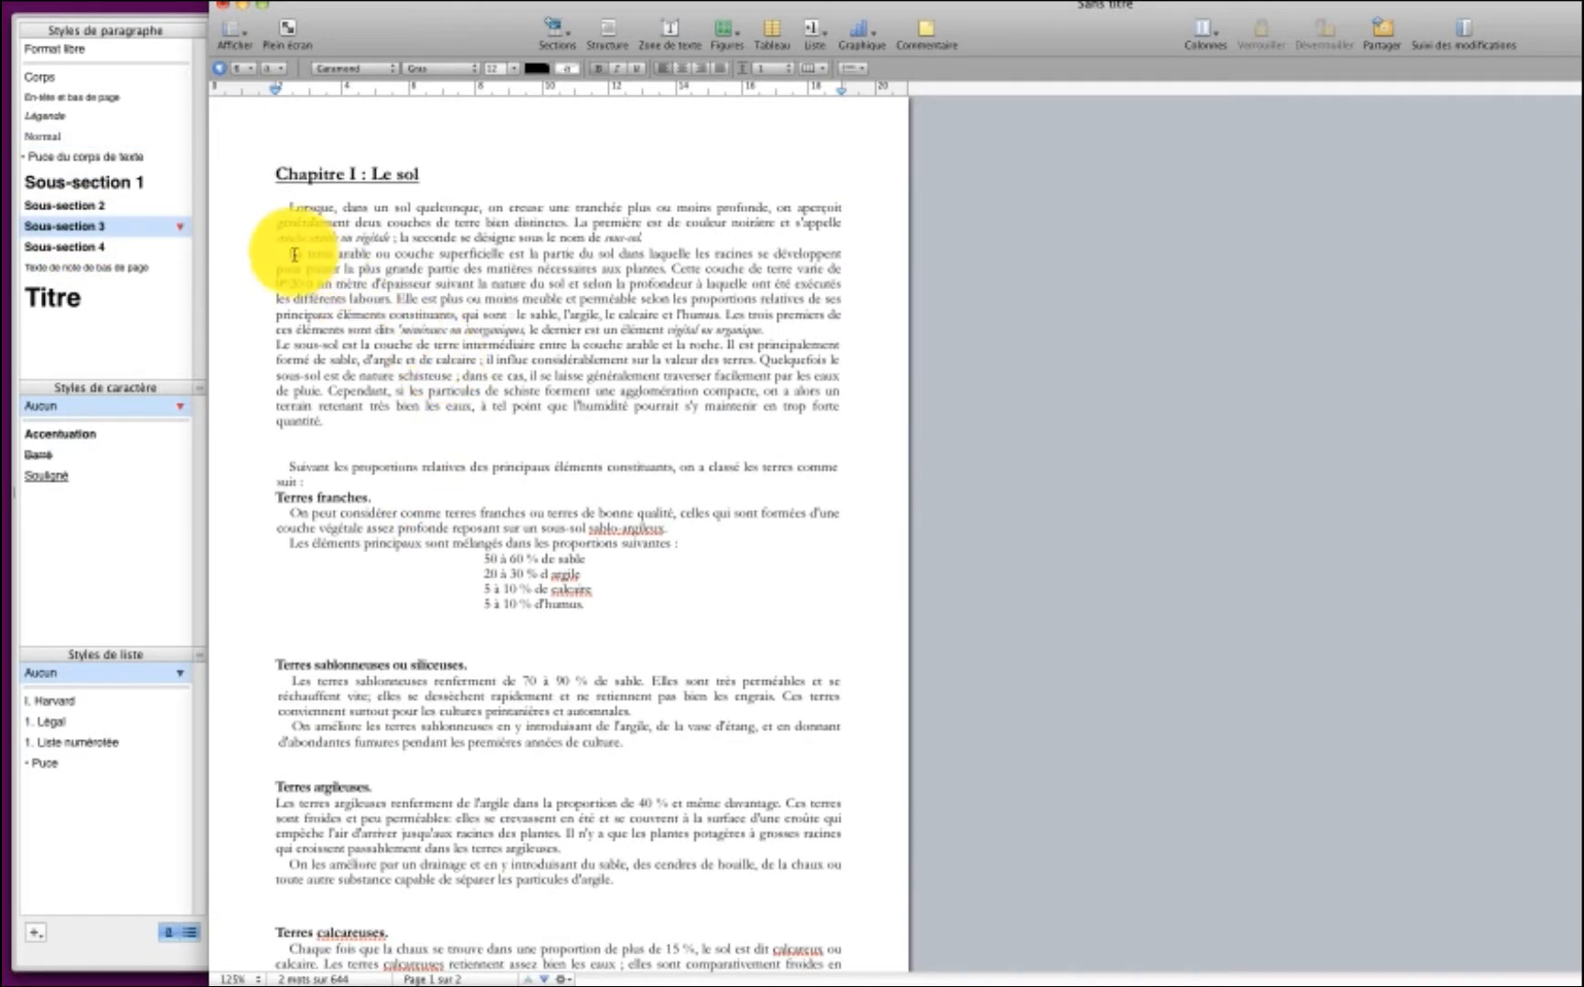
drag(282, 205, 378, 420)
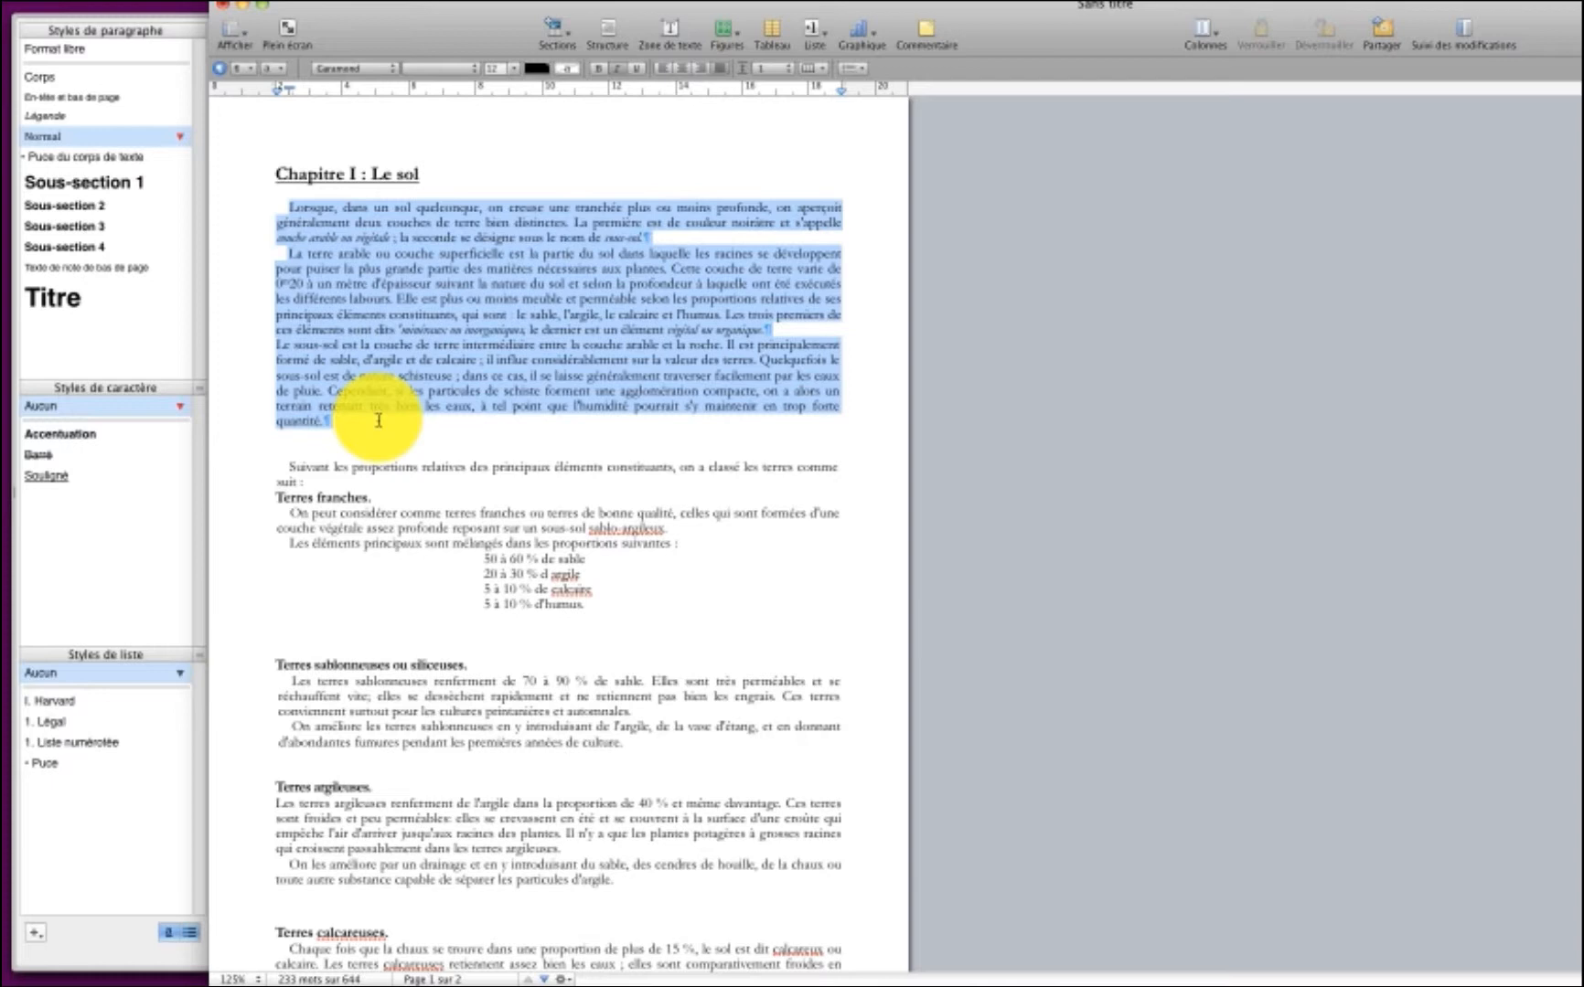
click(51, 78)
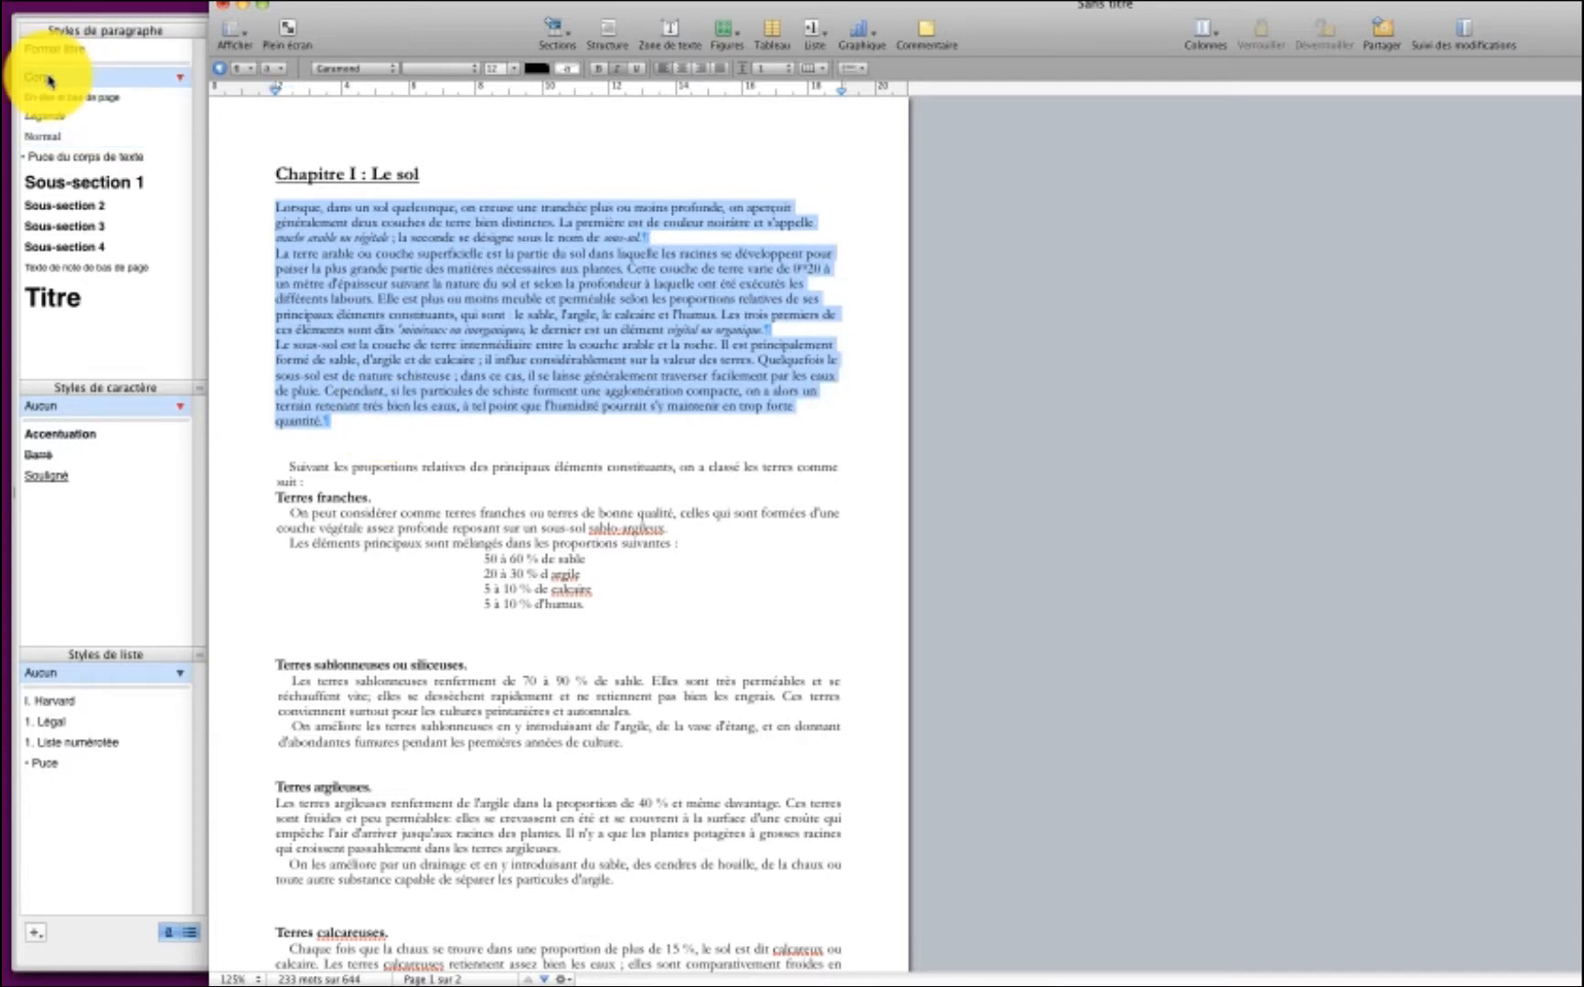
click(300, 470)
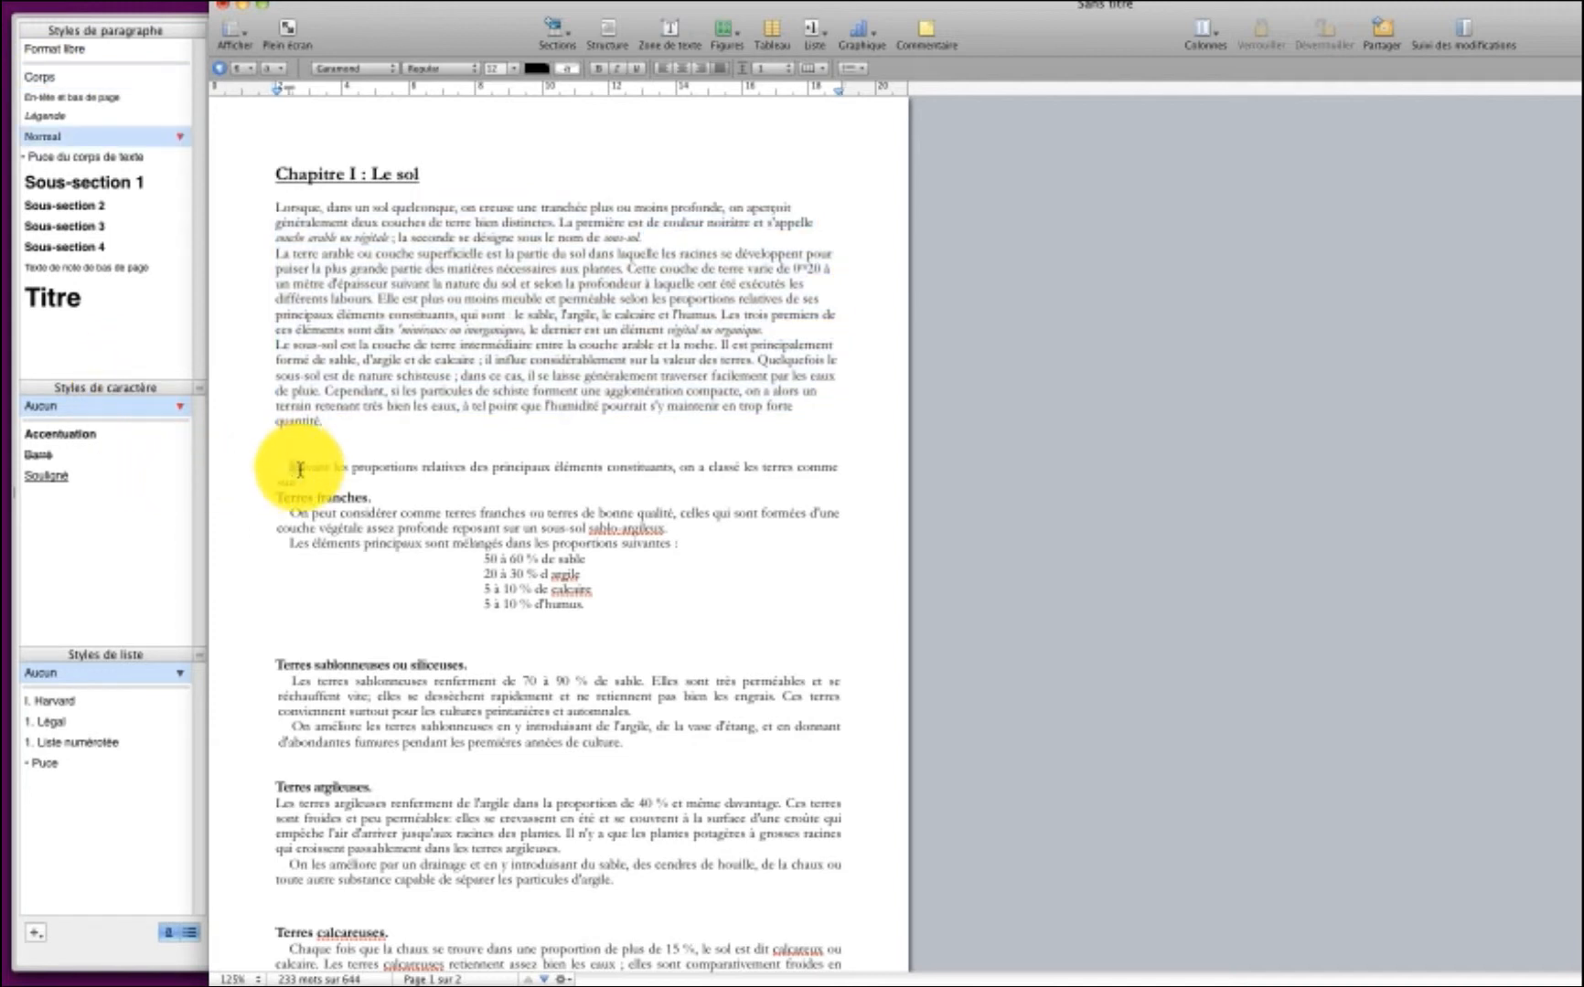
triple_click(300, 470)
click(50, 81)
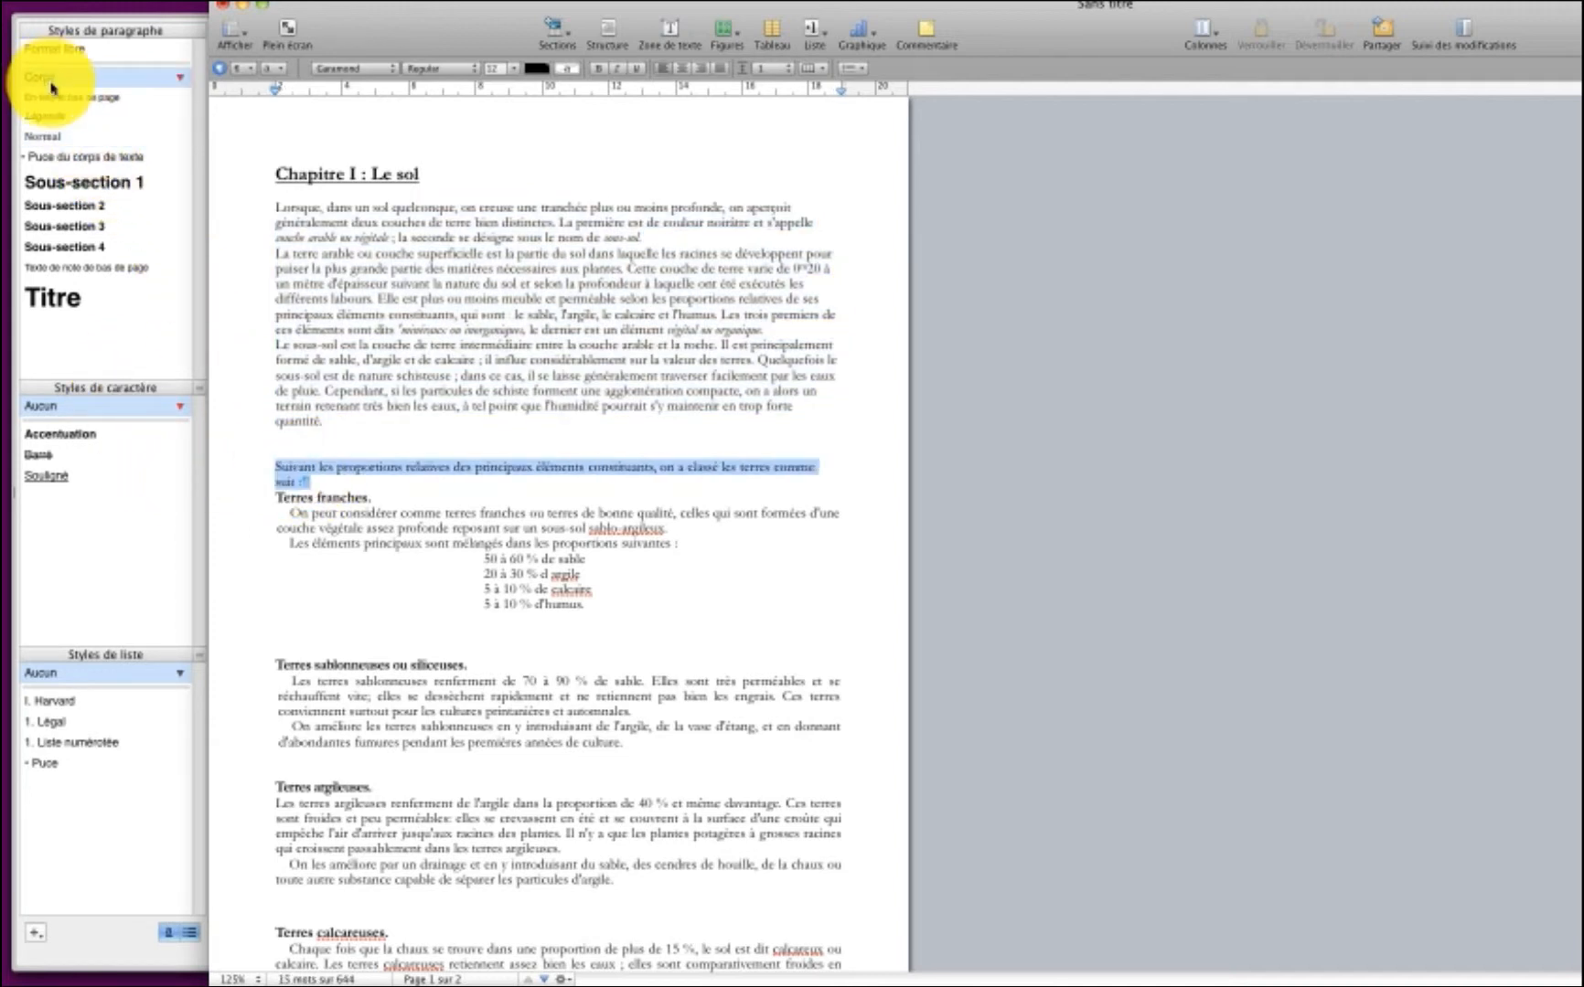
- Apply the Corps style to the body text under "Terres franches." and "Terres sablonneuses ou siliceuses."
drag(272, 512, 411, 613)
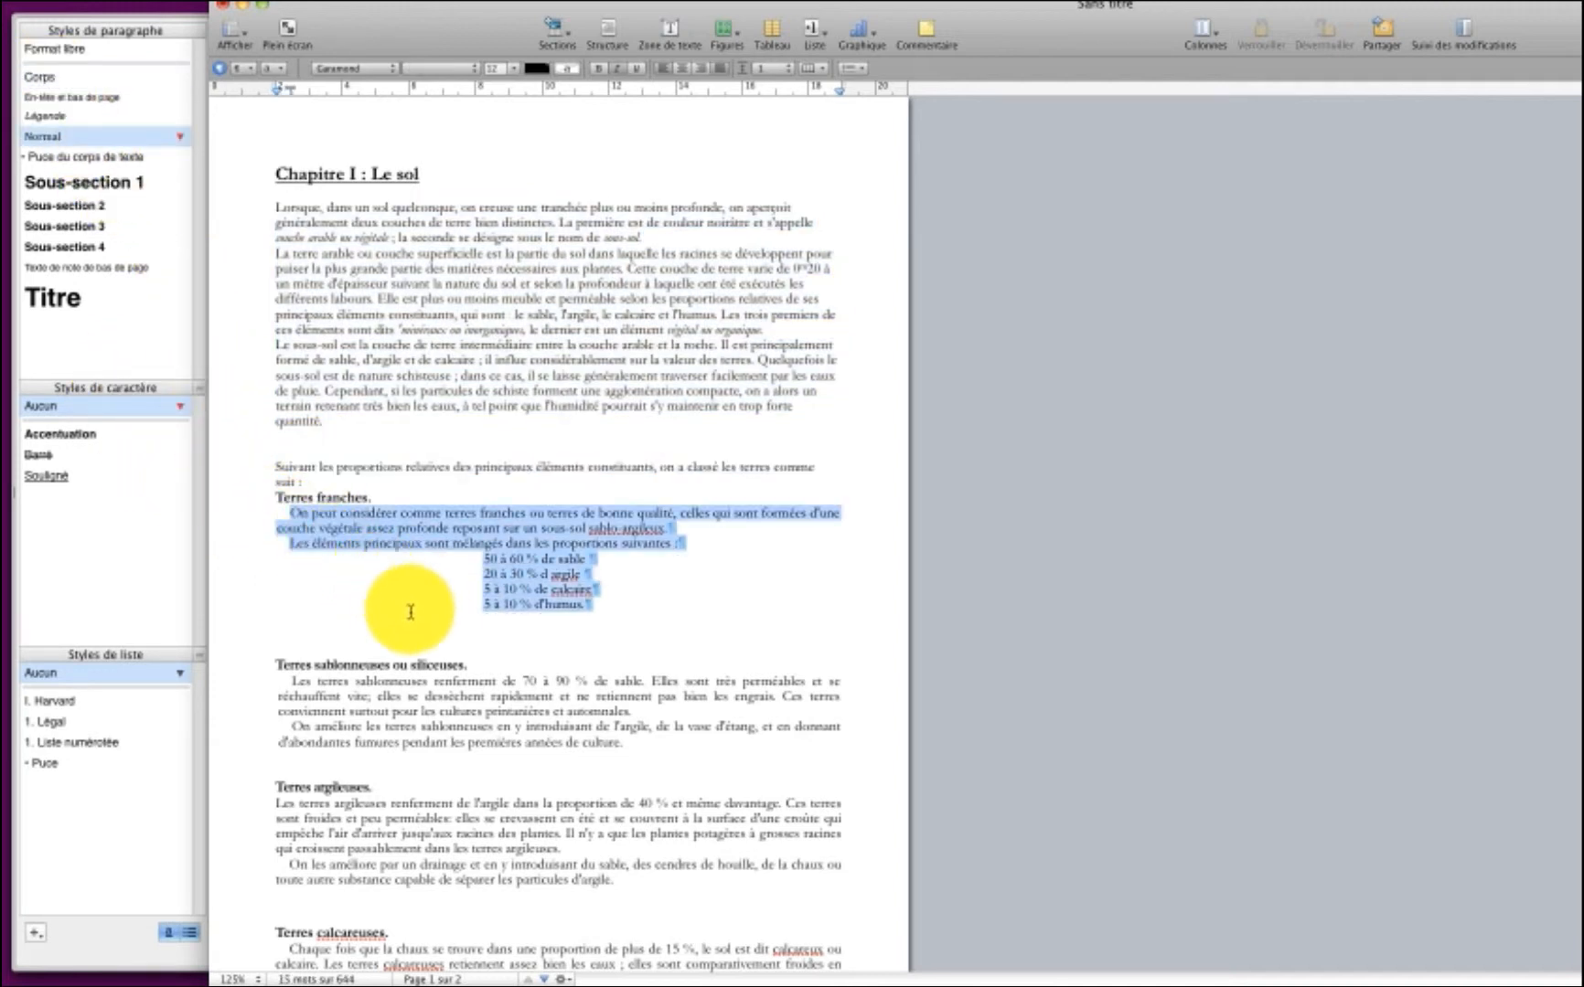
click(45, 79)
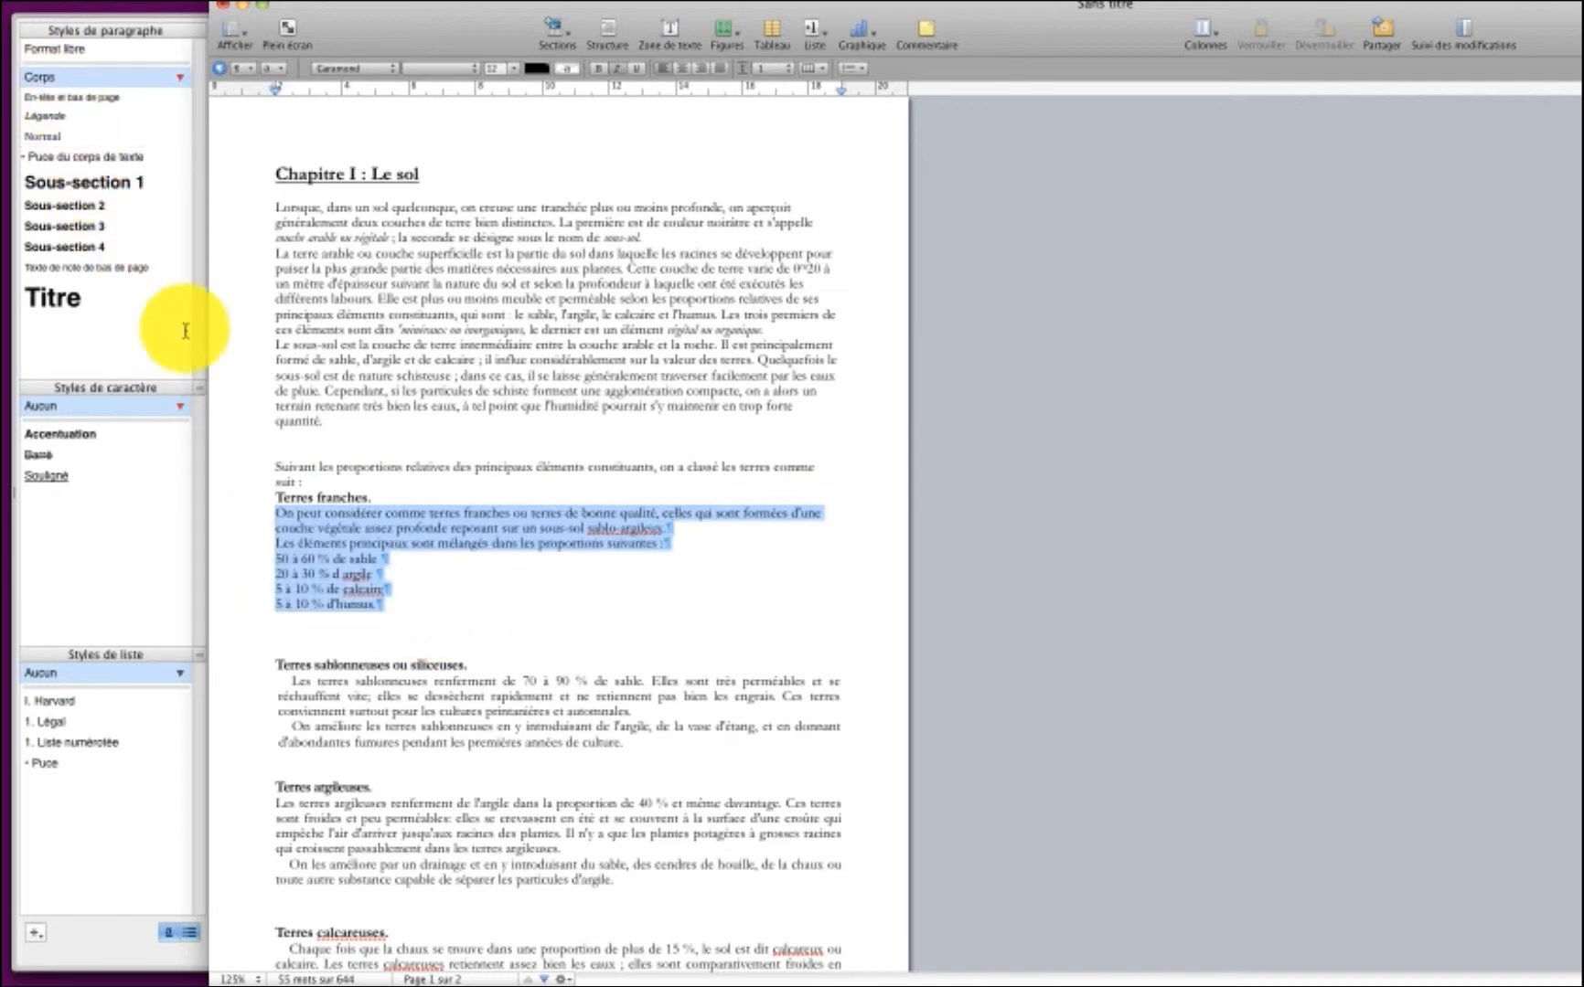
scroll(254, 434, down, 5)
drag(290, 416, 640, 499)
click(55, 80)
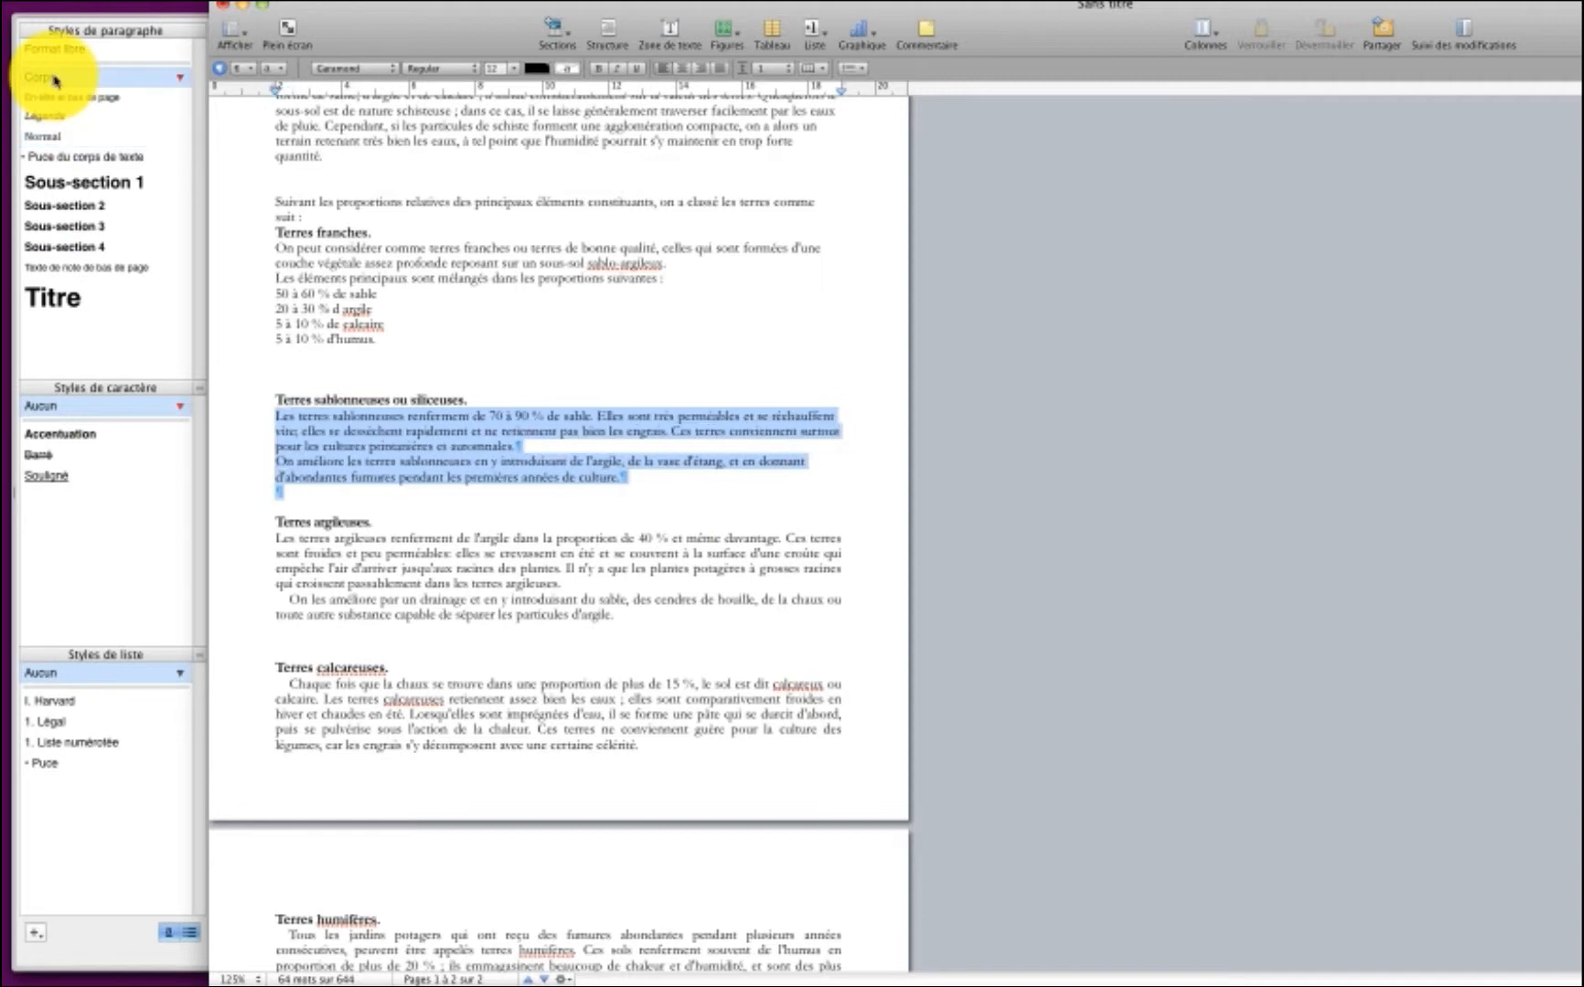
drag(279, 541, 642, 621)
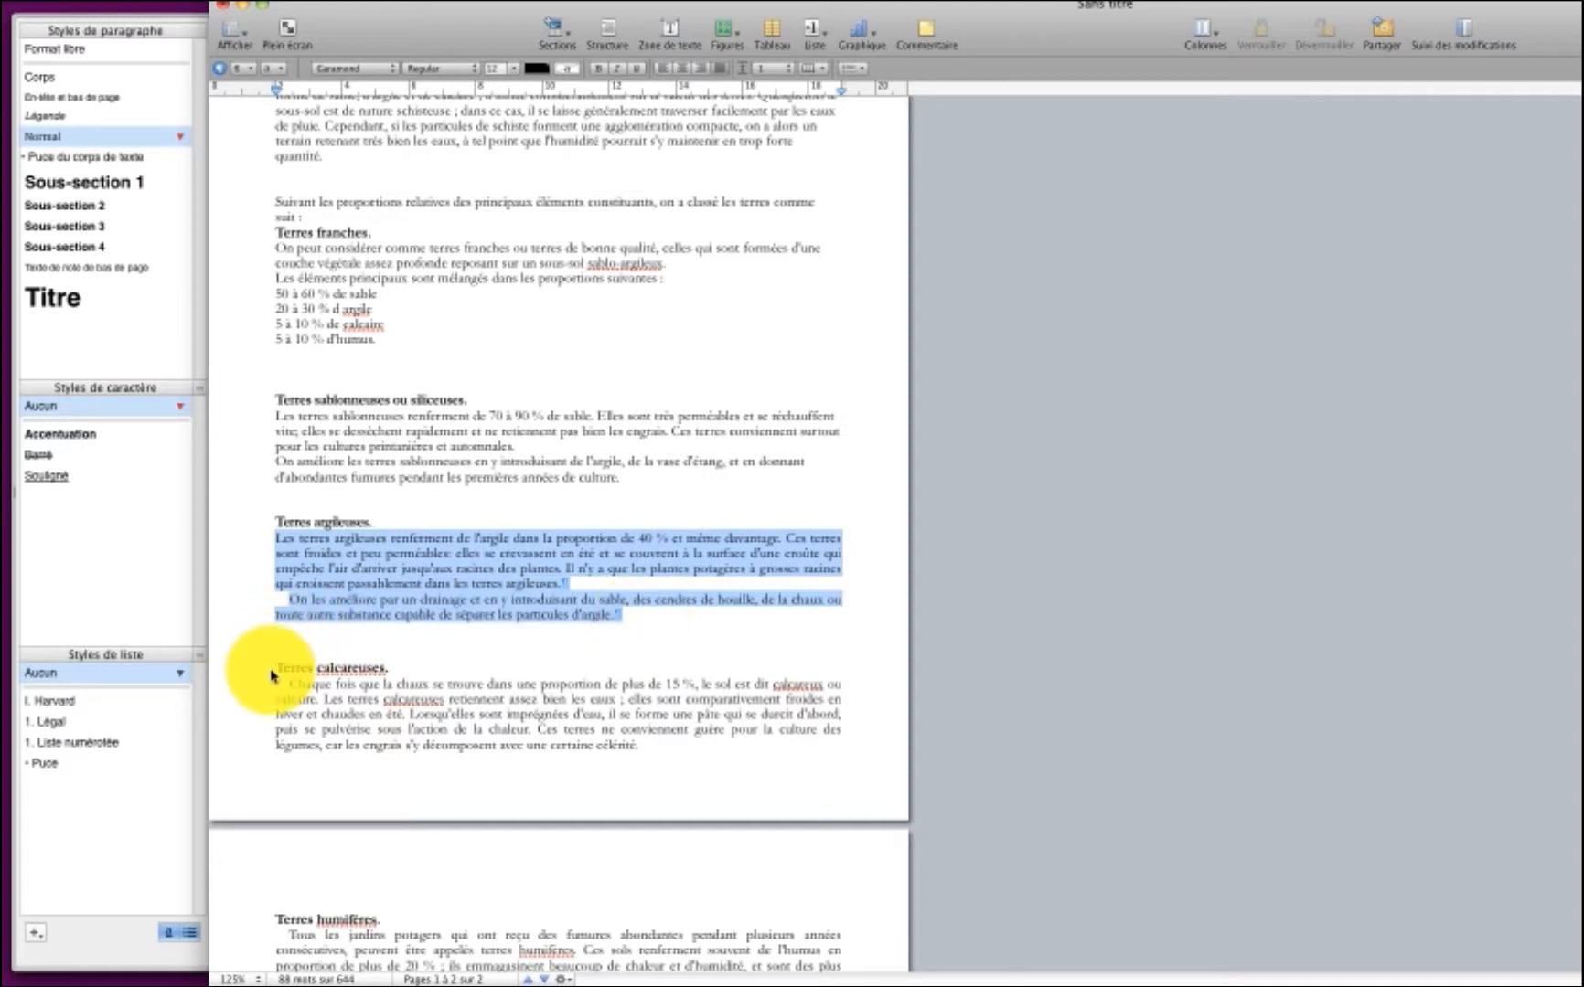
drag(291, 685, 720, 800)
scroll(683, 647, down, 5)
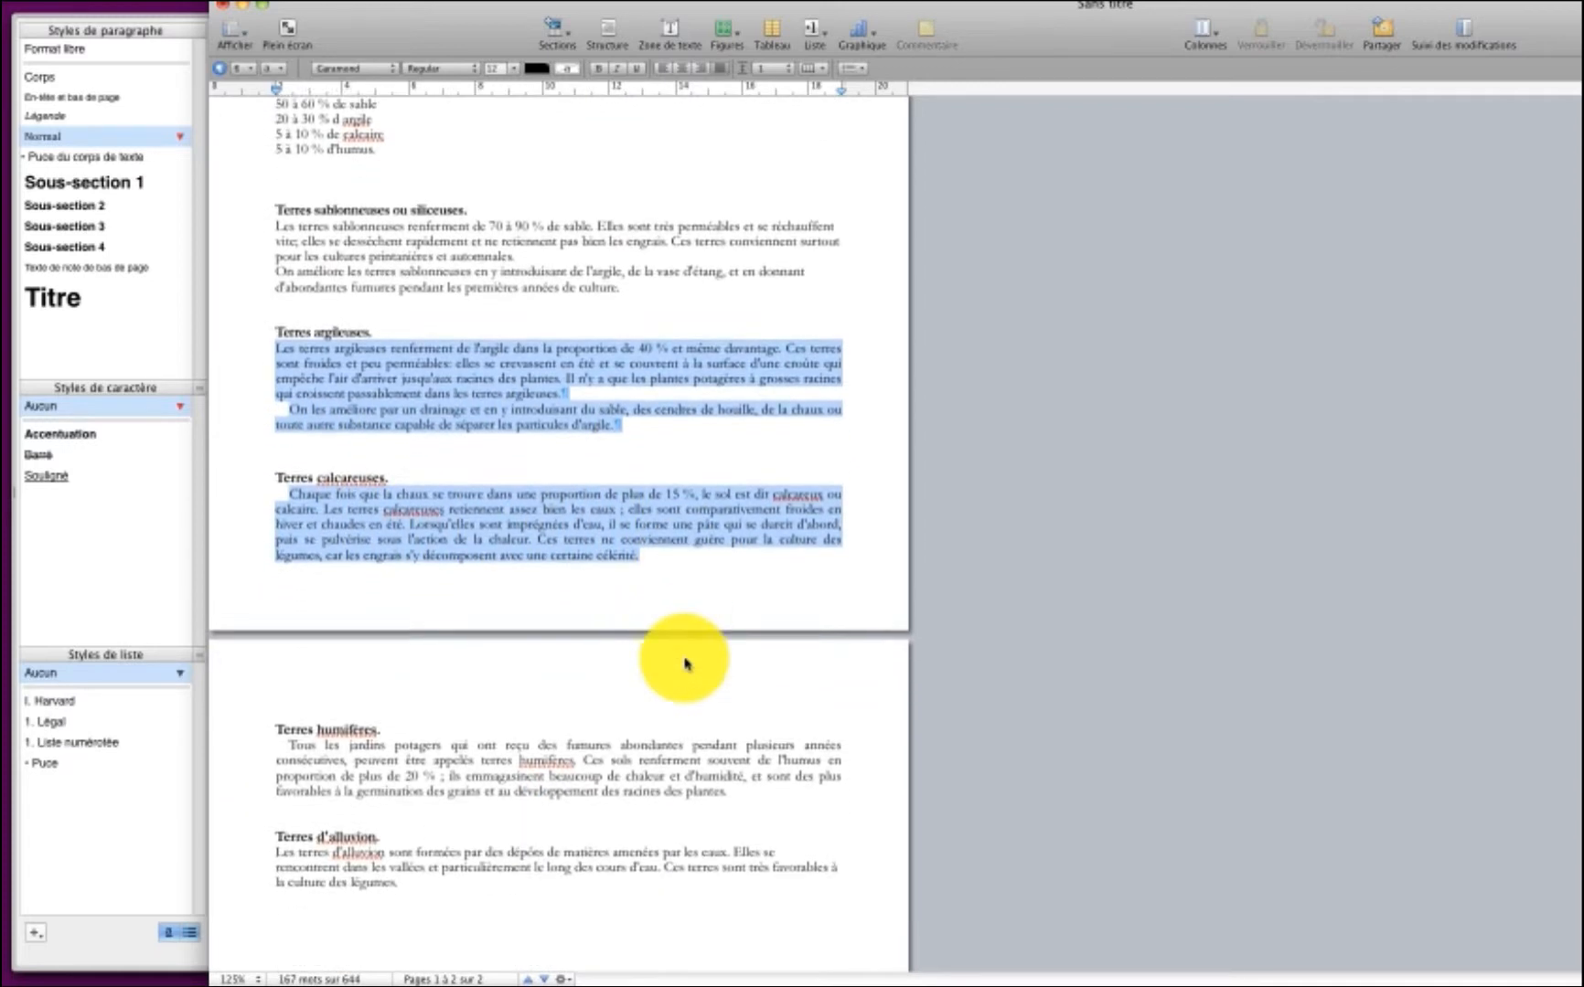
drag(279, 700, 733, 747)
click(281, 834)
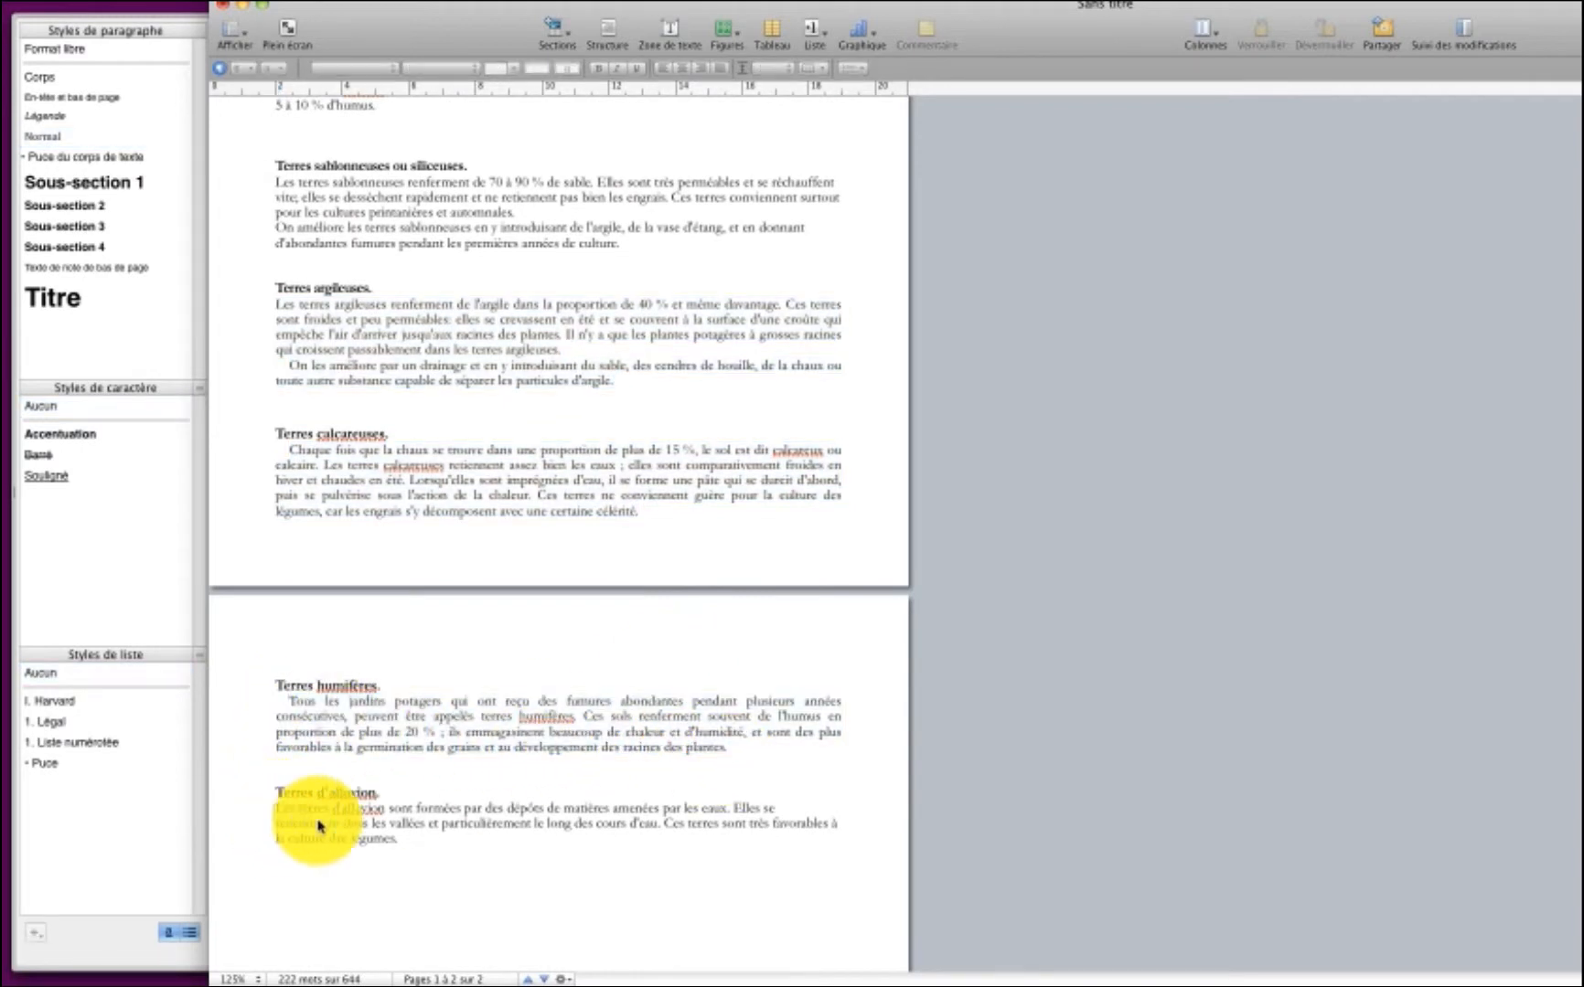
- Apply the Corps style to the body text under all six subheadings, from "Terres franches." through "Terres d'alluvion."
drag(402, 835, 266, 813)
drag(725, 748, 255, 700)
drag(640, 511, 276, 449)
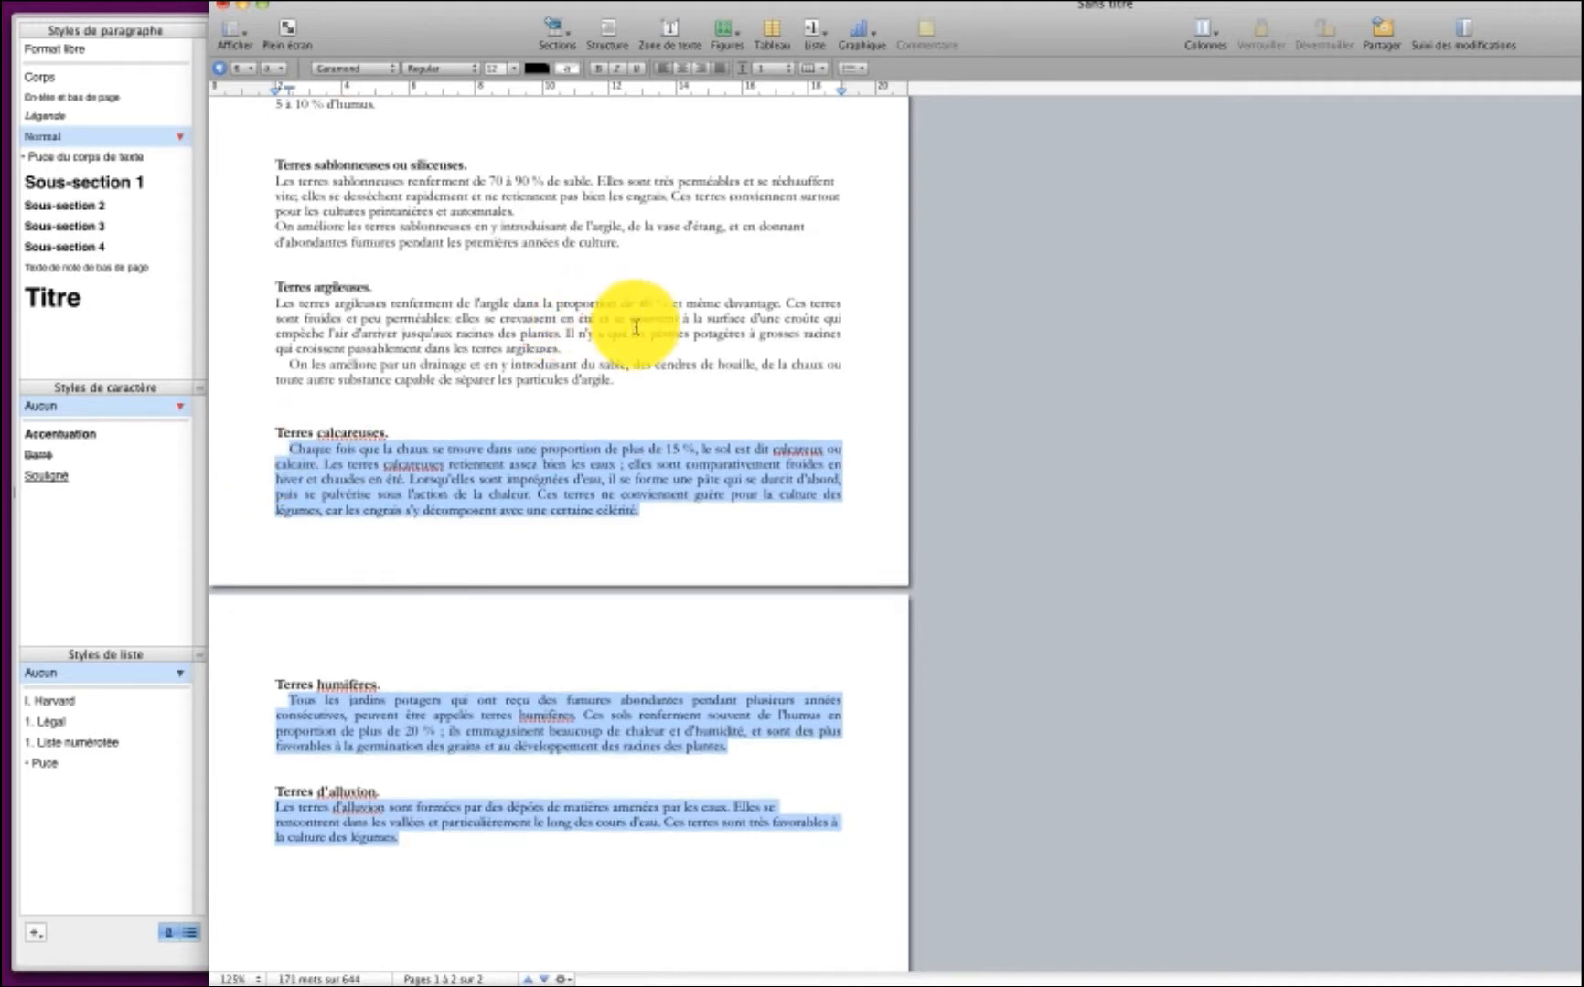
drag(616, 379, 276, 303)
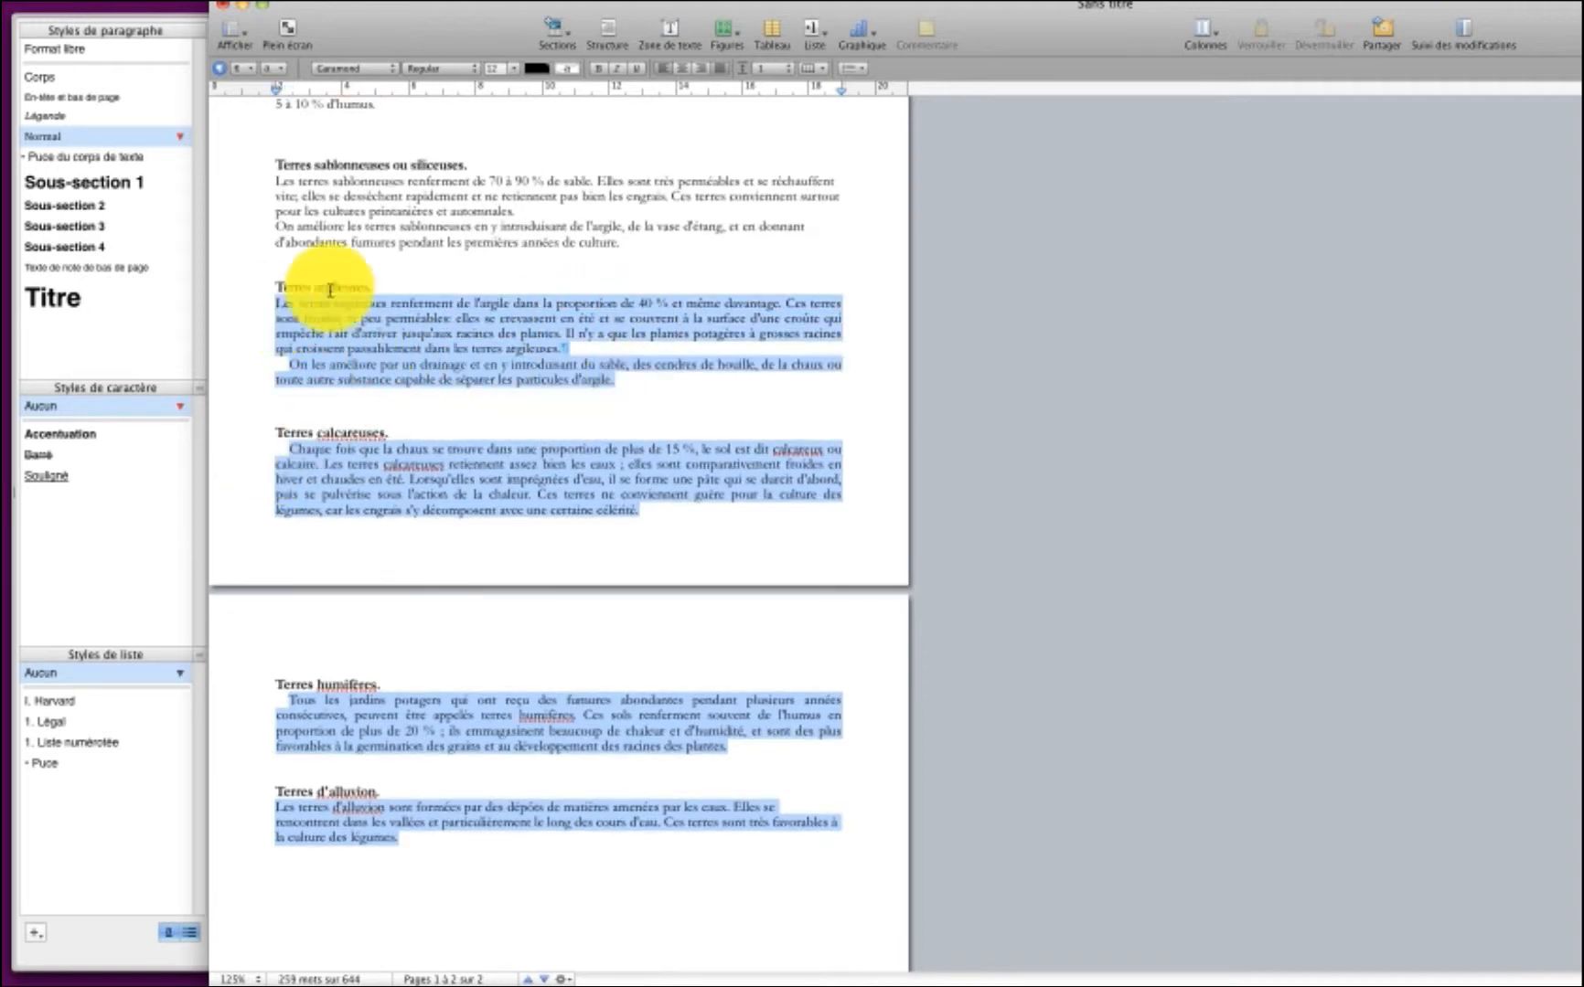
drag(619, 242, 276, 183)
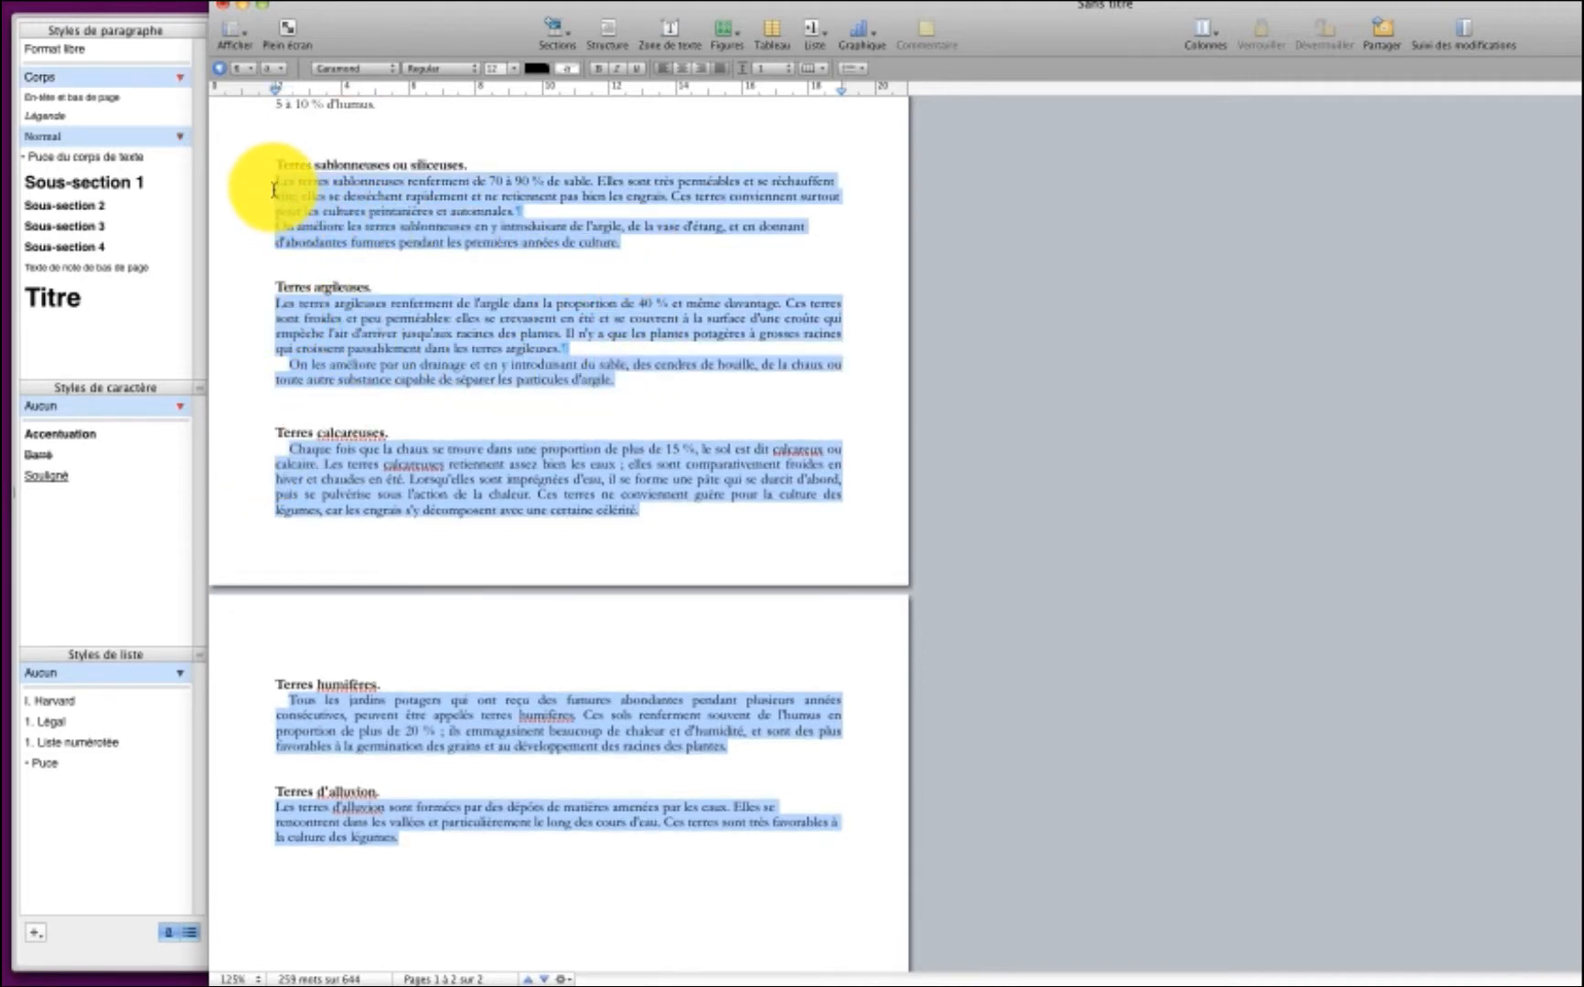
scroll(488, 220, up, 2)
scroll(488, 220, up, 3)
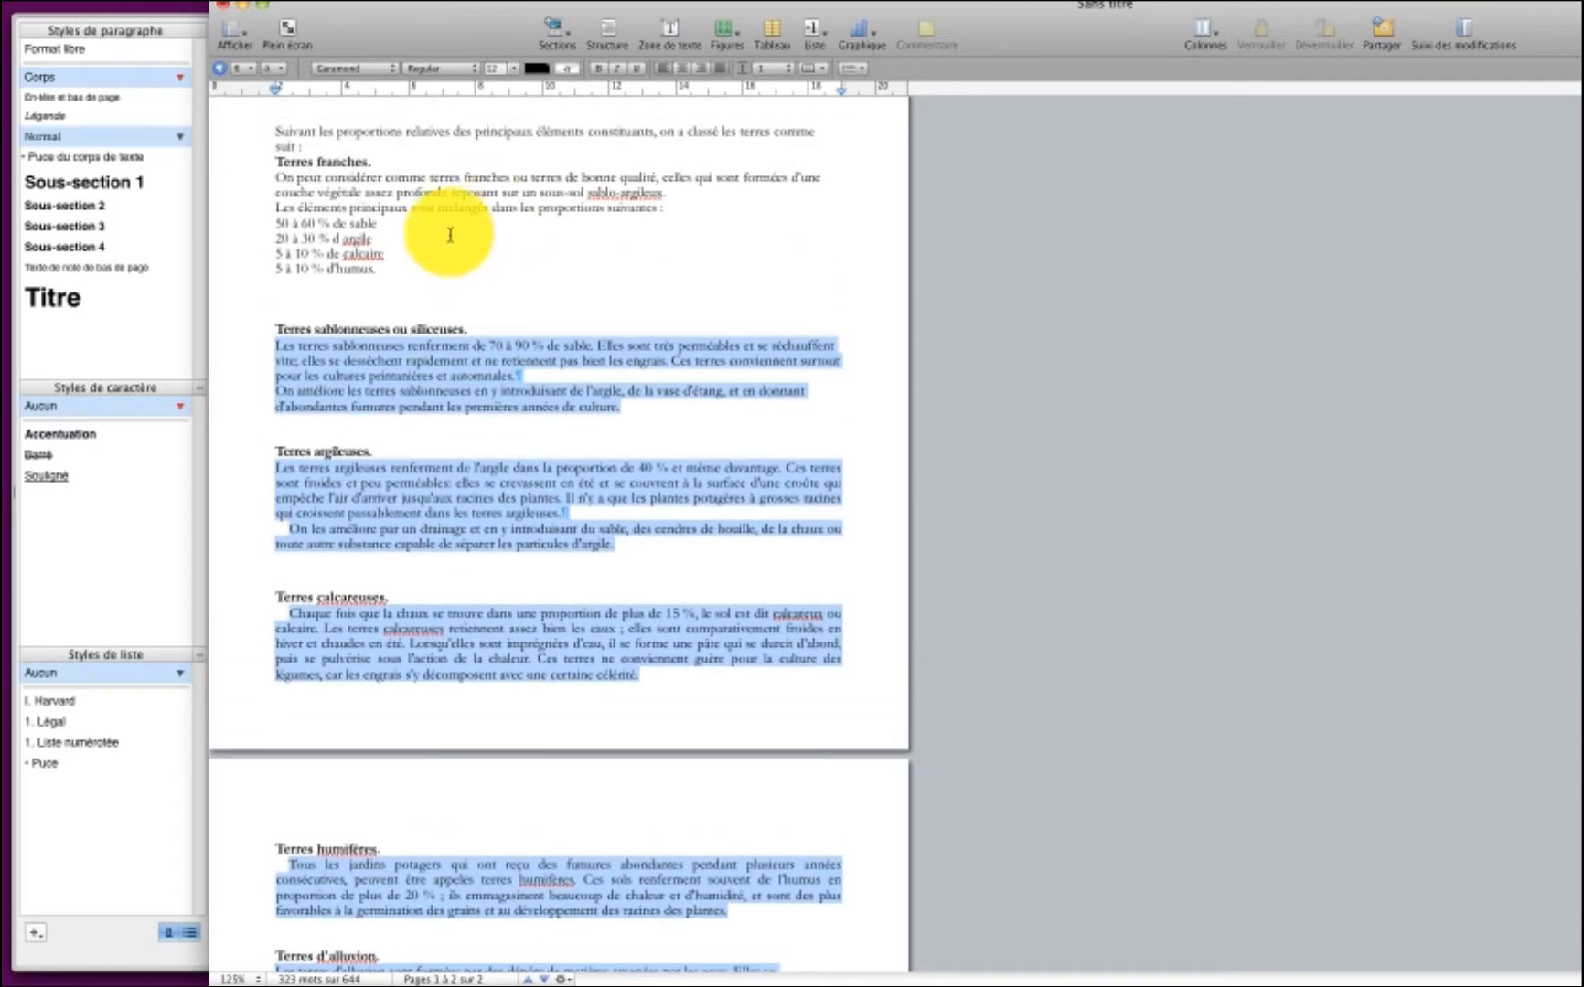
drag(375, 269, 276, 176)
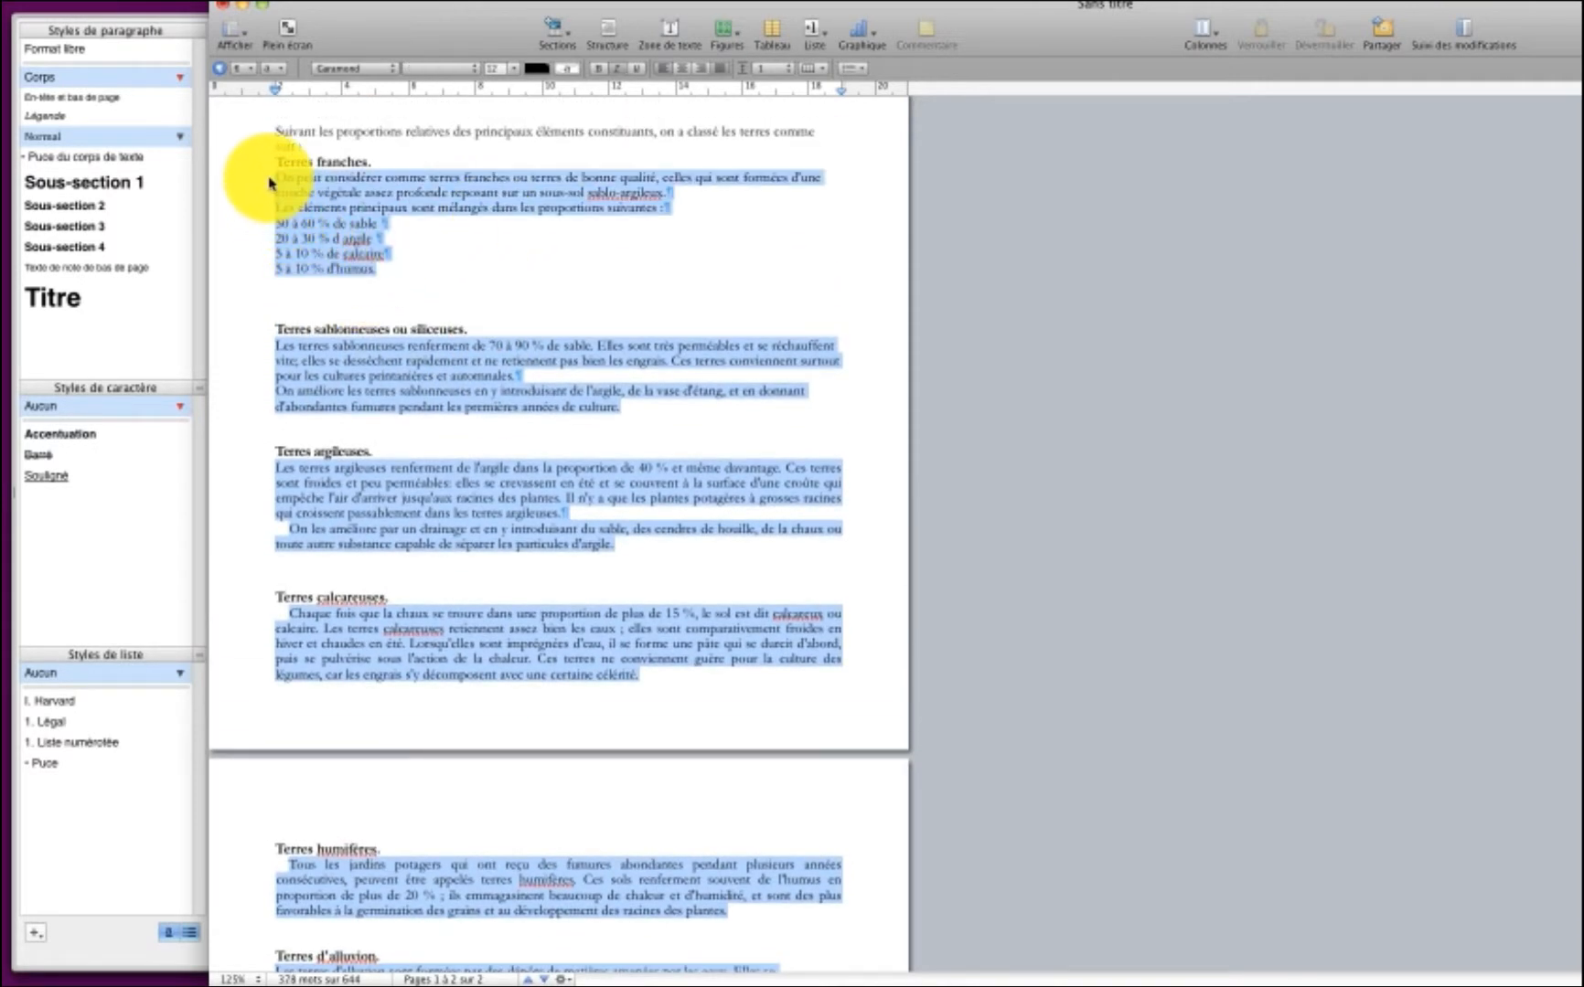
click(53, 81)
scroll(657, 334, down, 5)
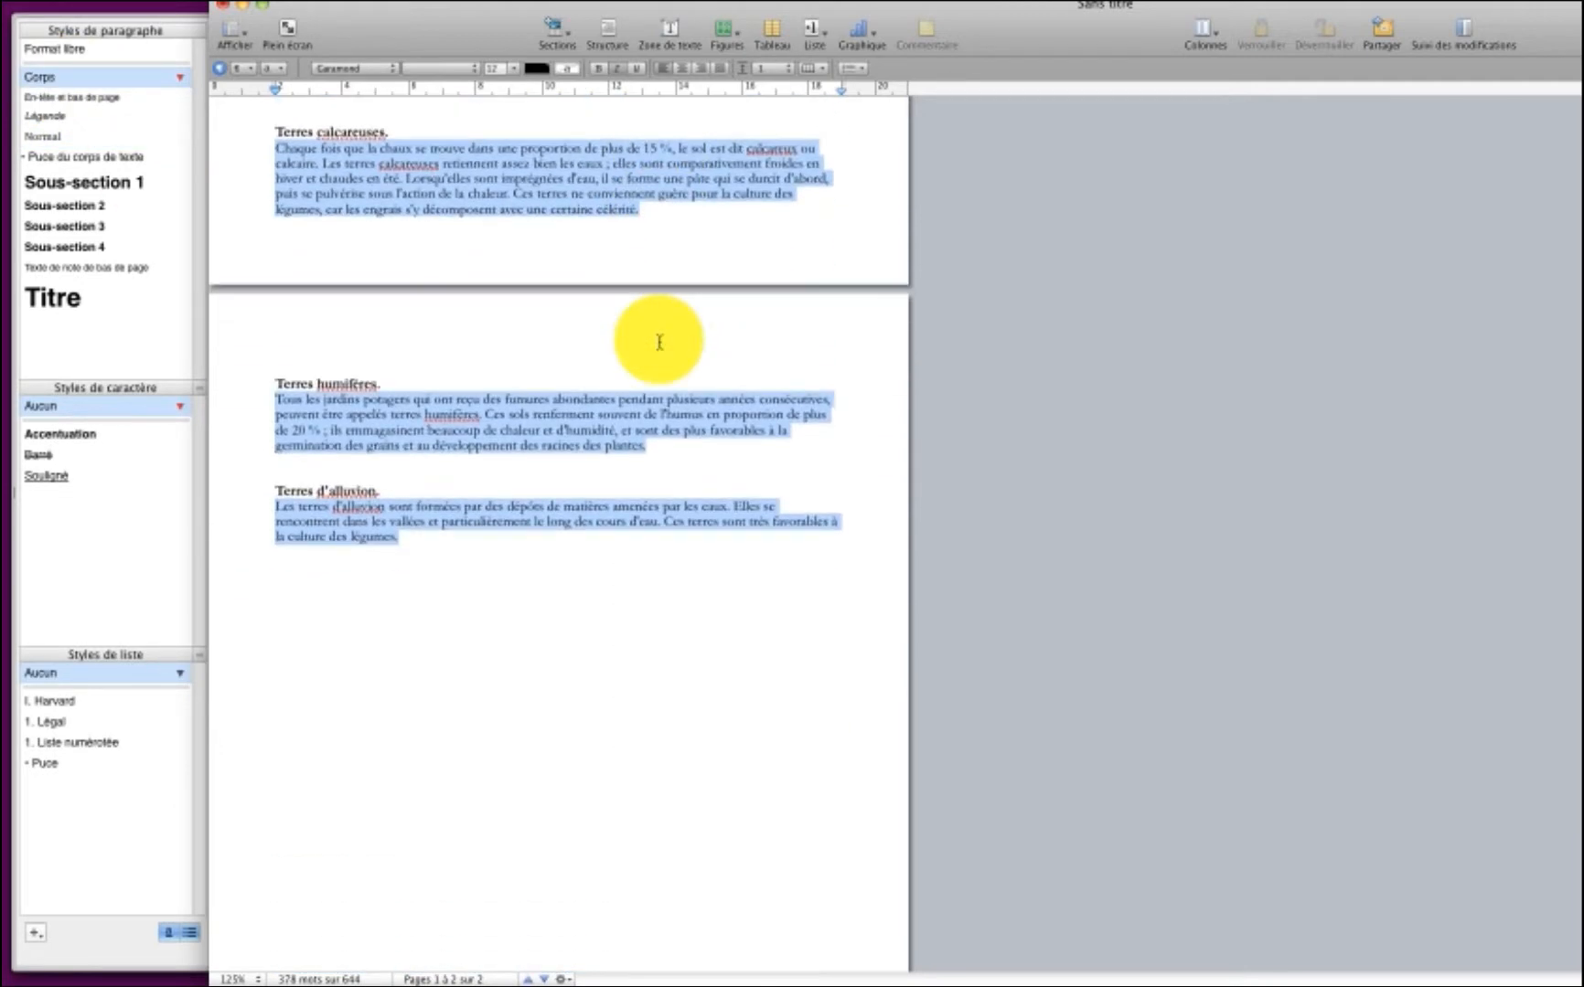
scroll(657, 338, up, 9)
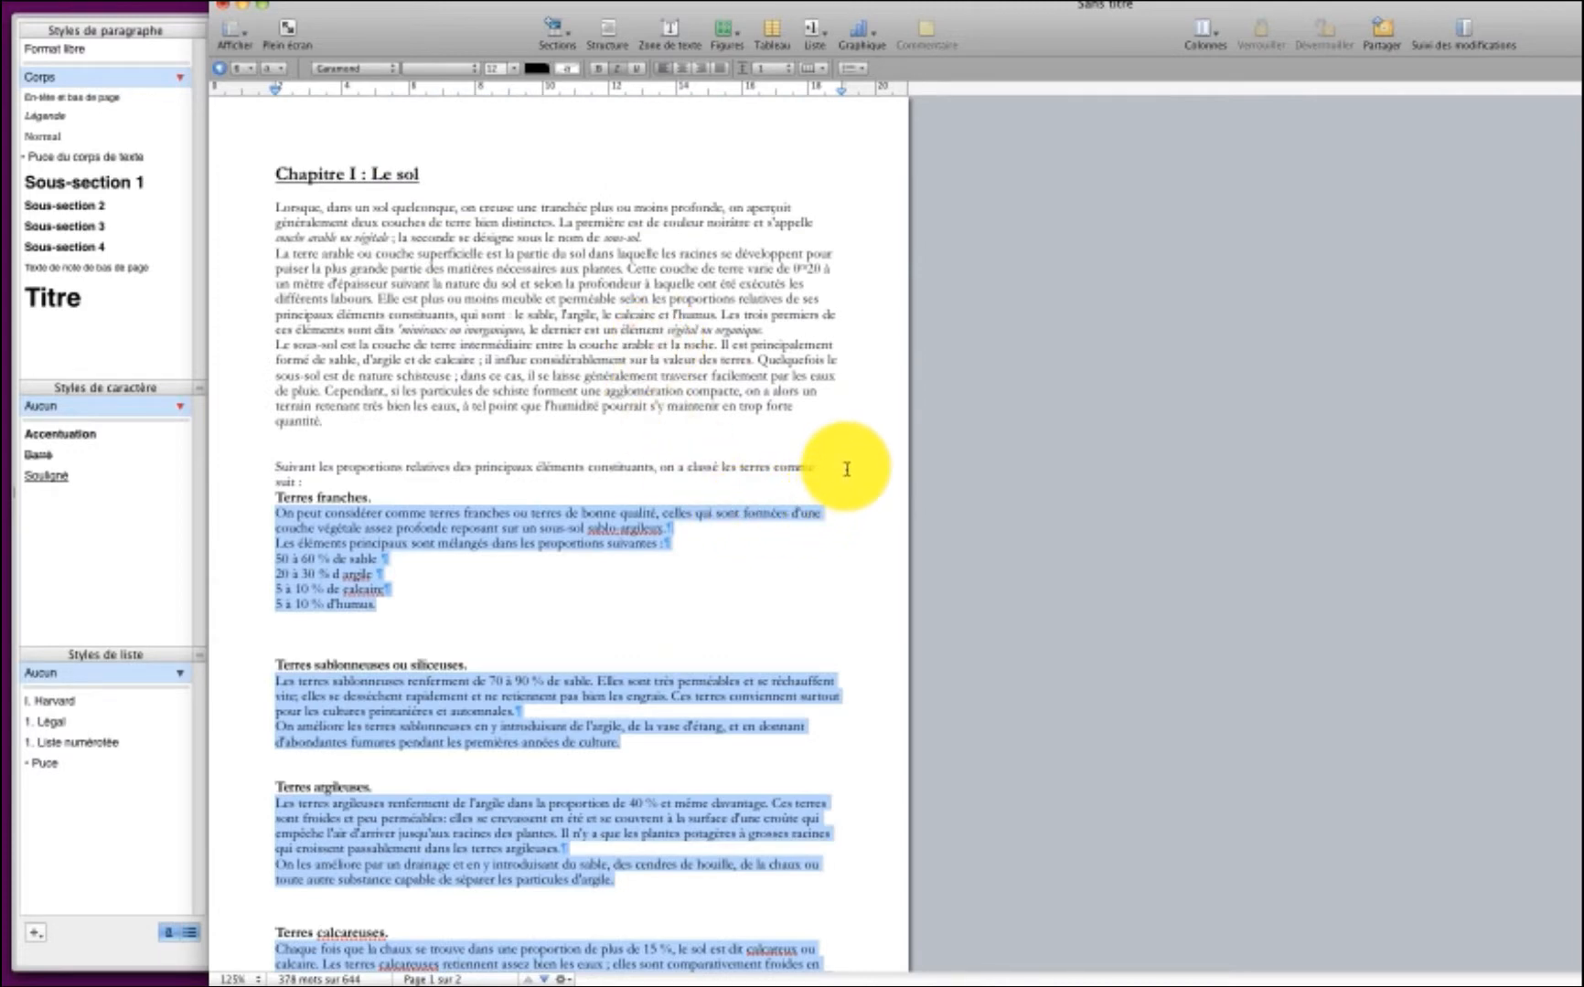
click(847, 469)
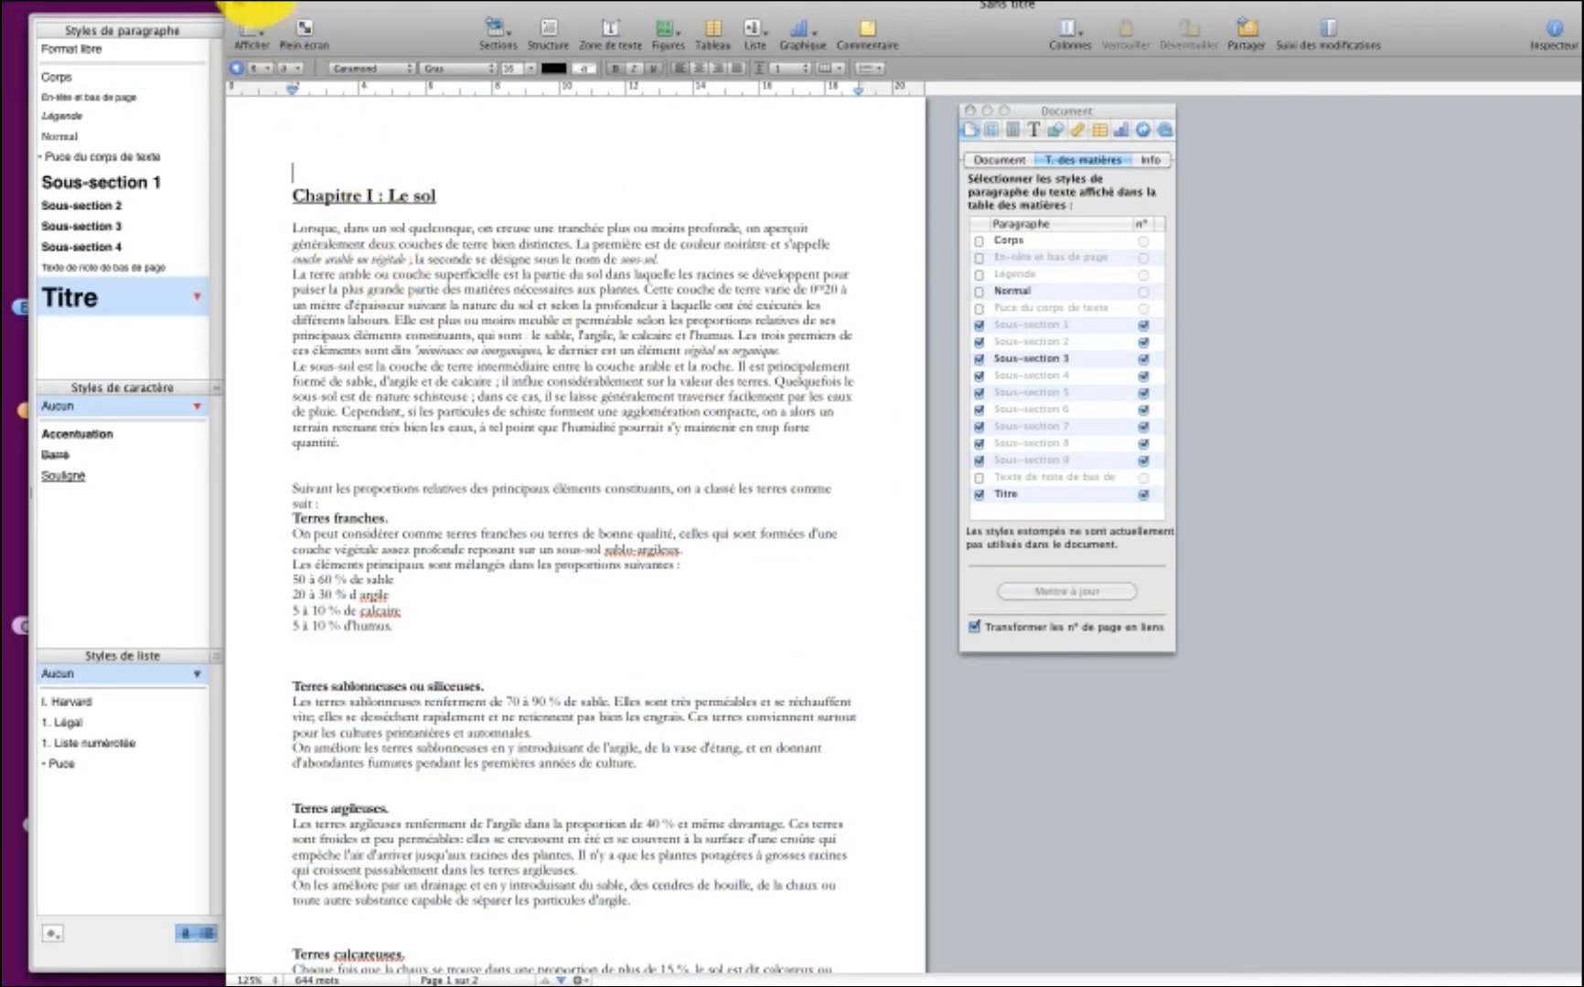
- Insert a page break above the chapter title "Chapitre I : Le sol"
click(256, 3)
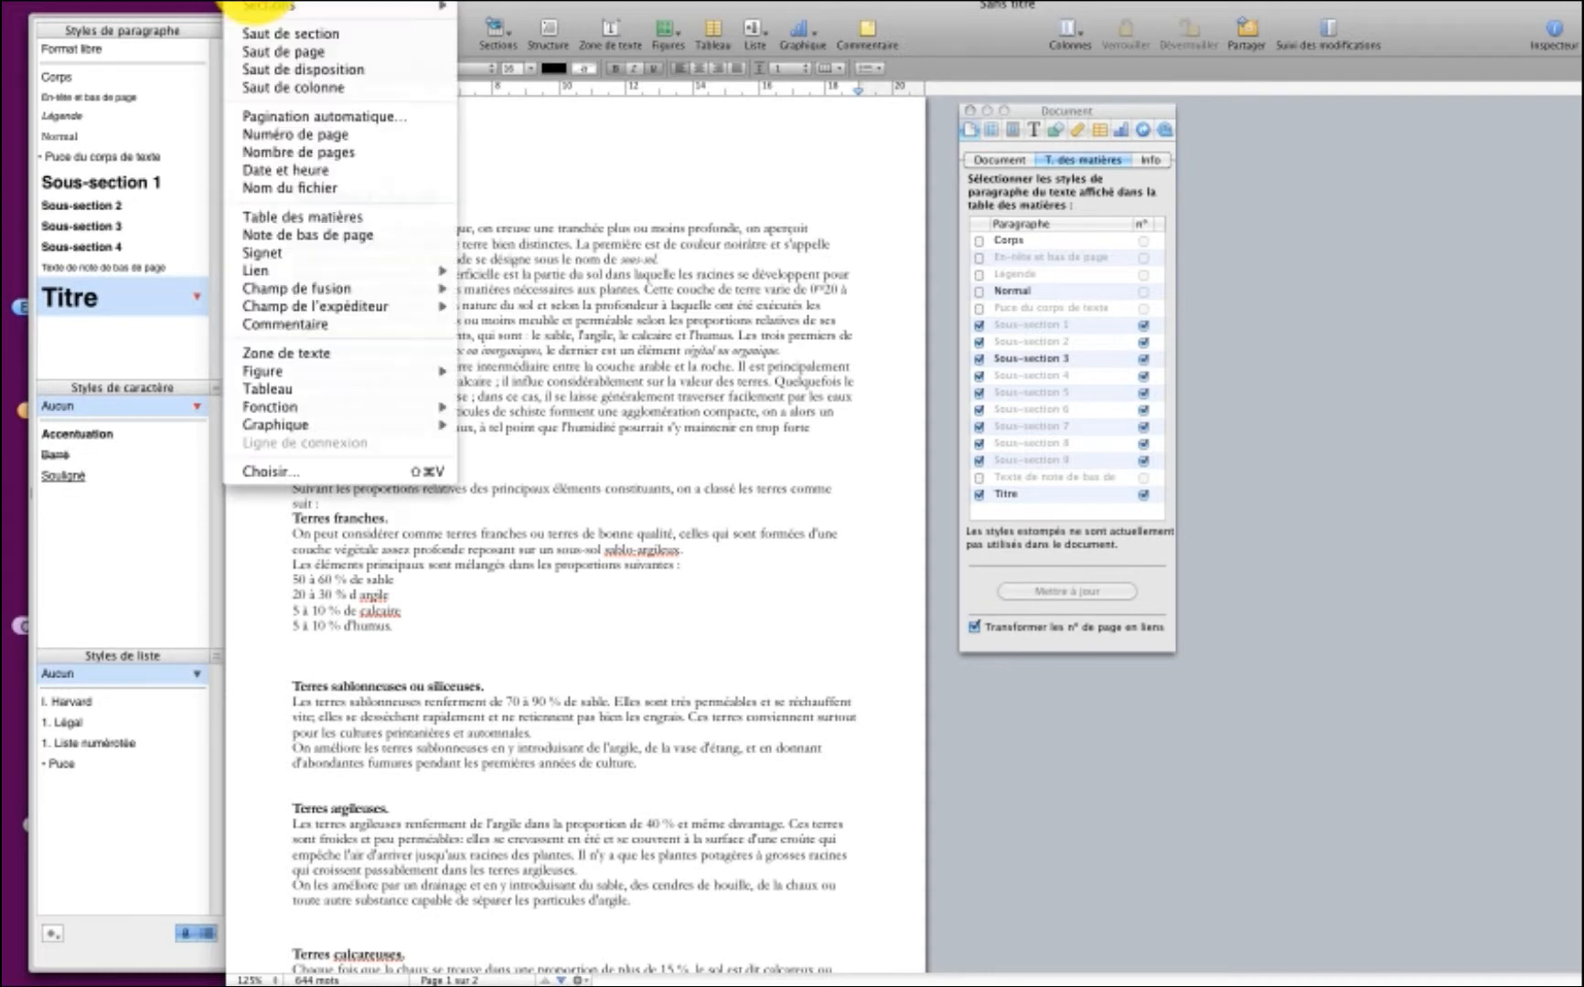
click(283, 53)
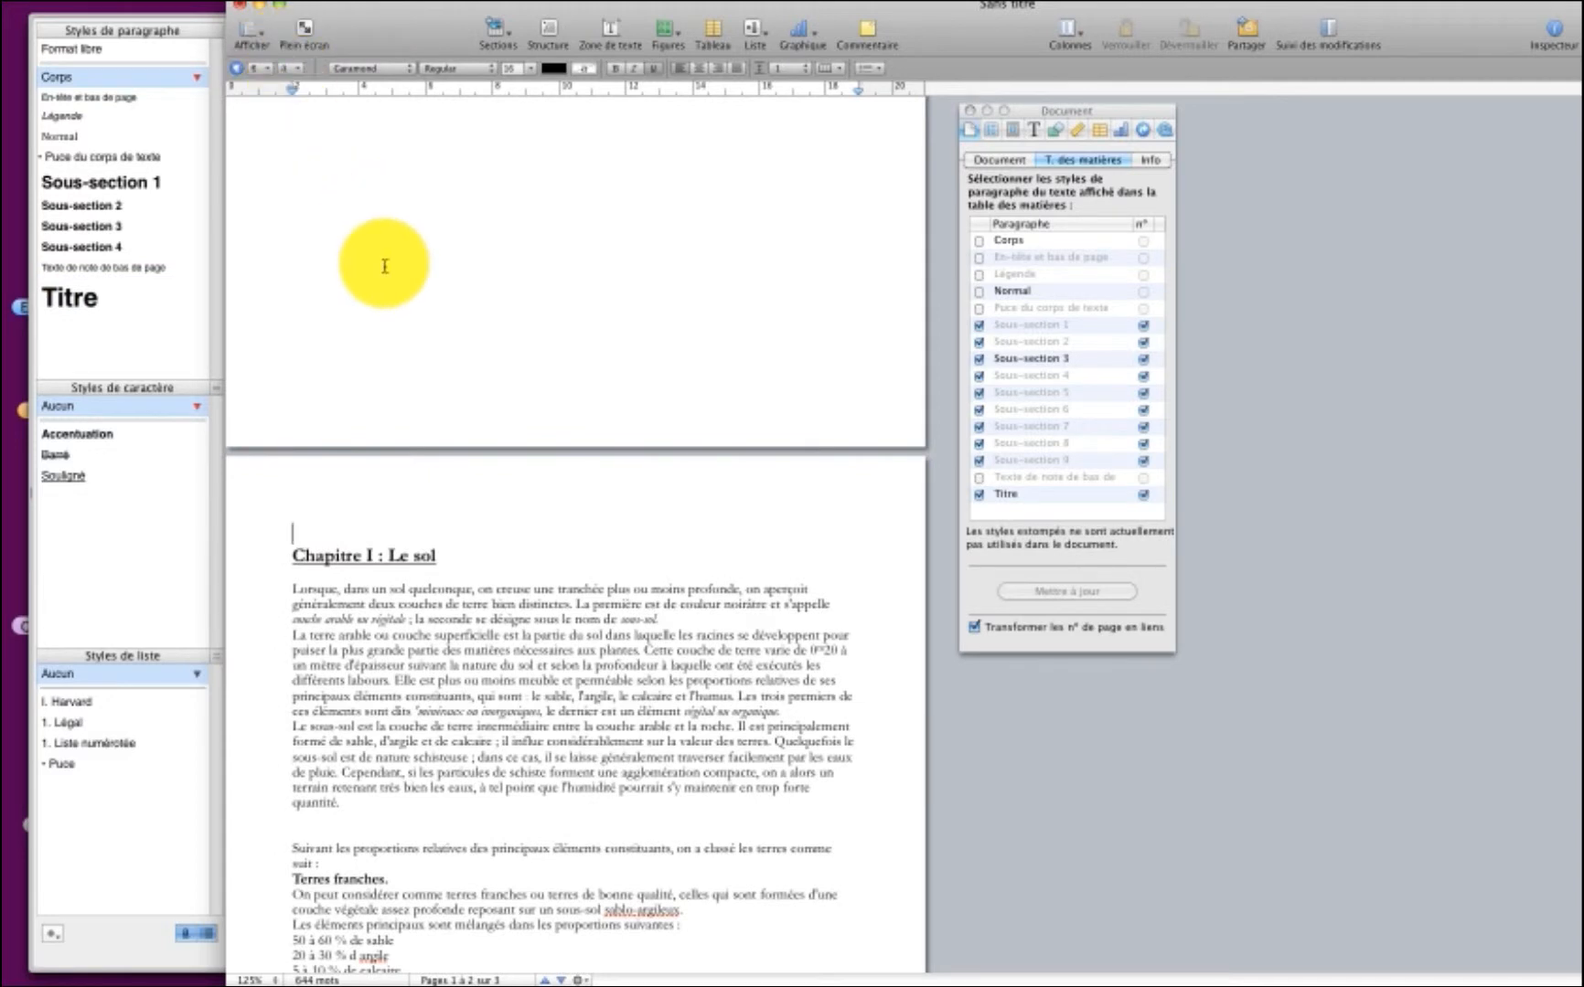
scroll(385, 266, up, 10)
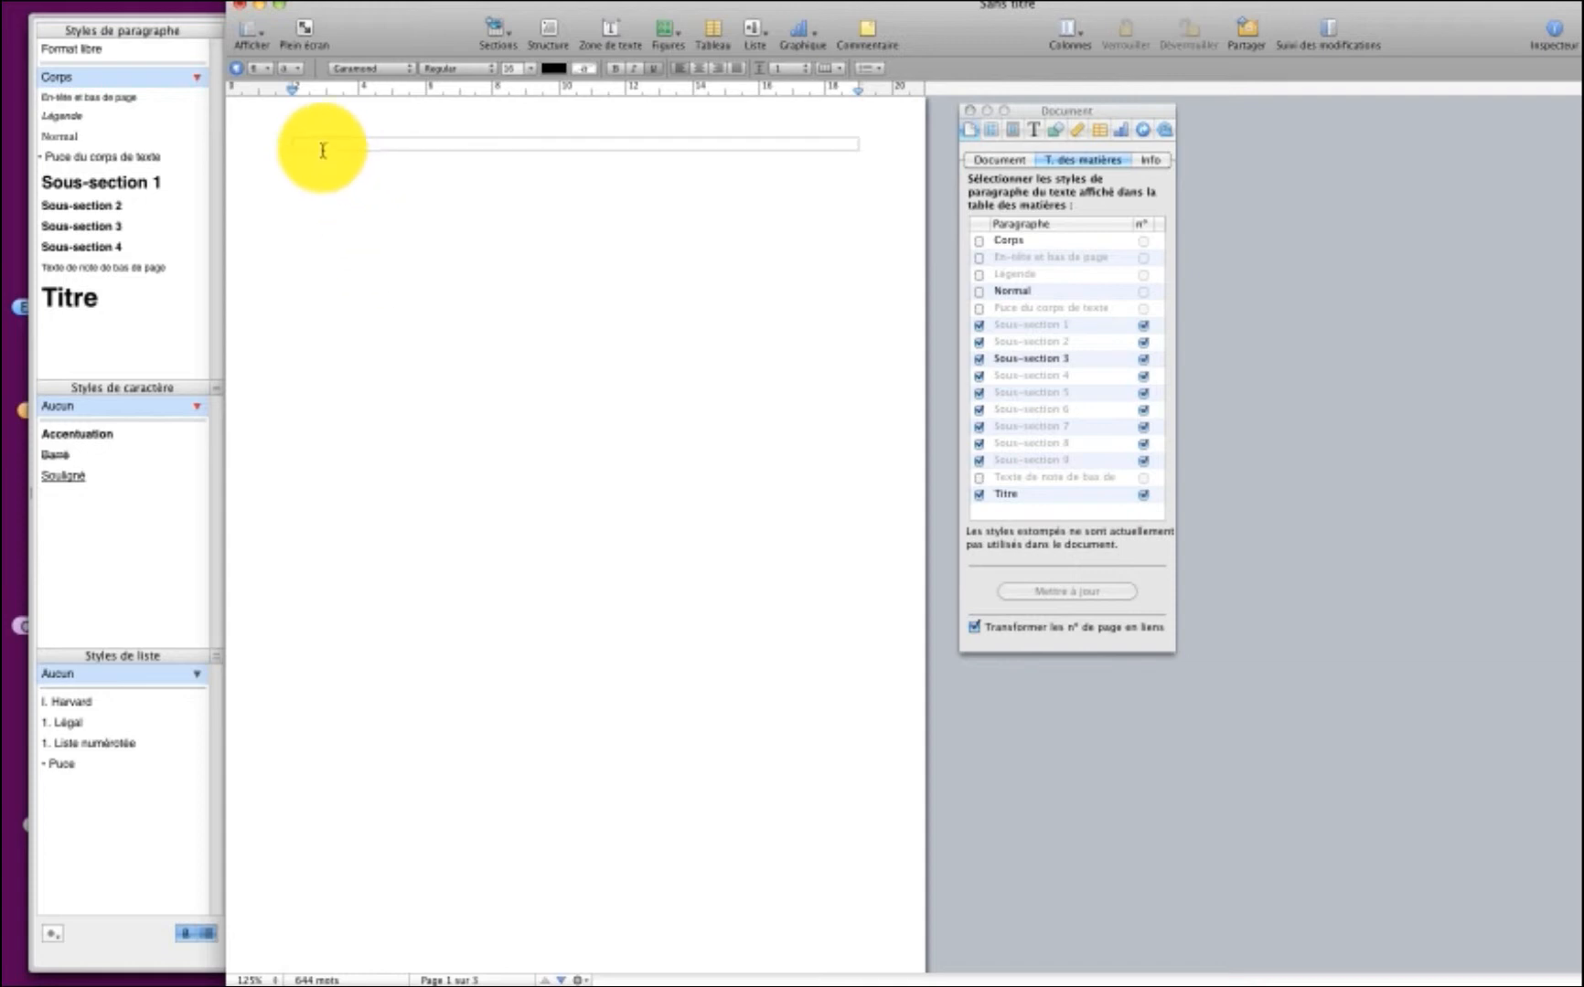
- Add six blank lines on the empty first page and insert a table of contents below them
click(309, 208)
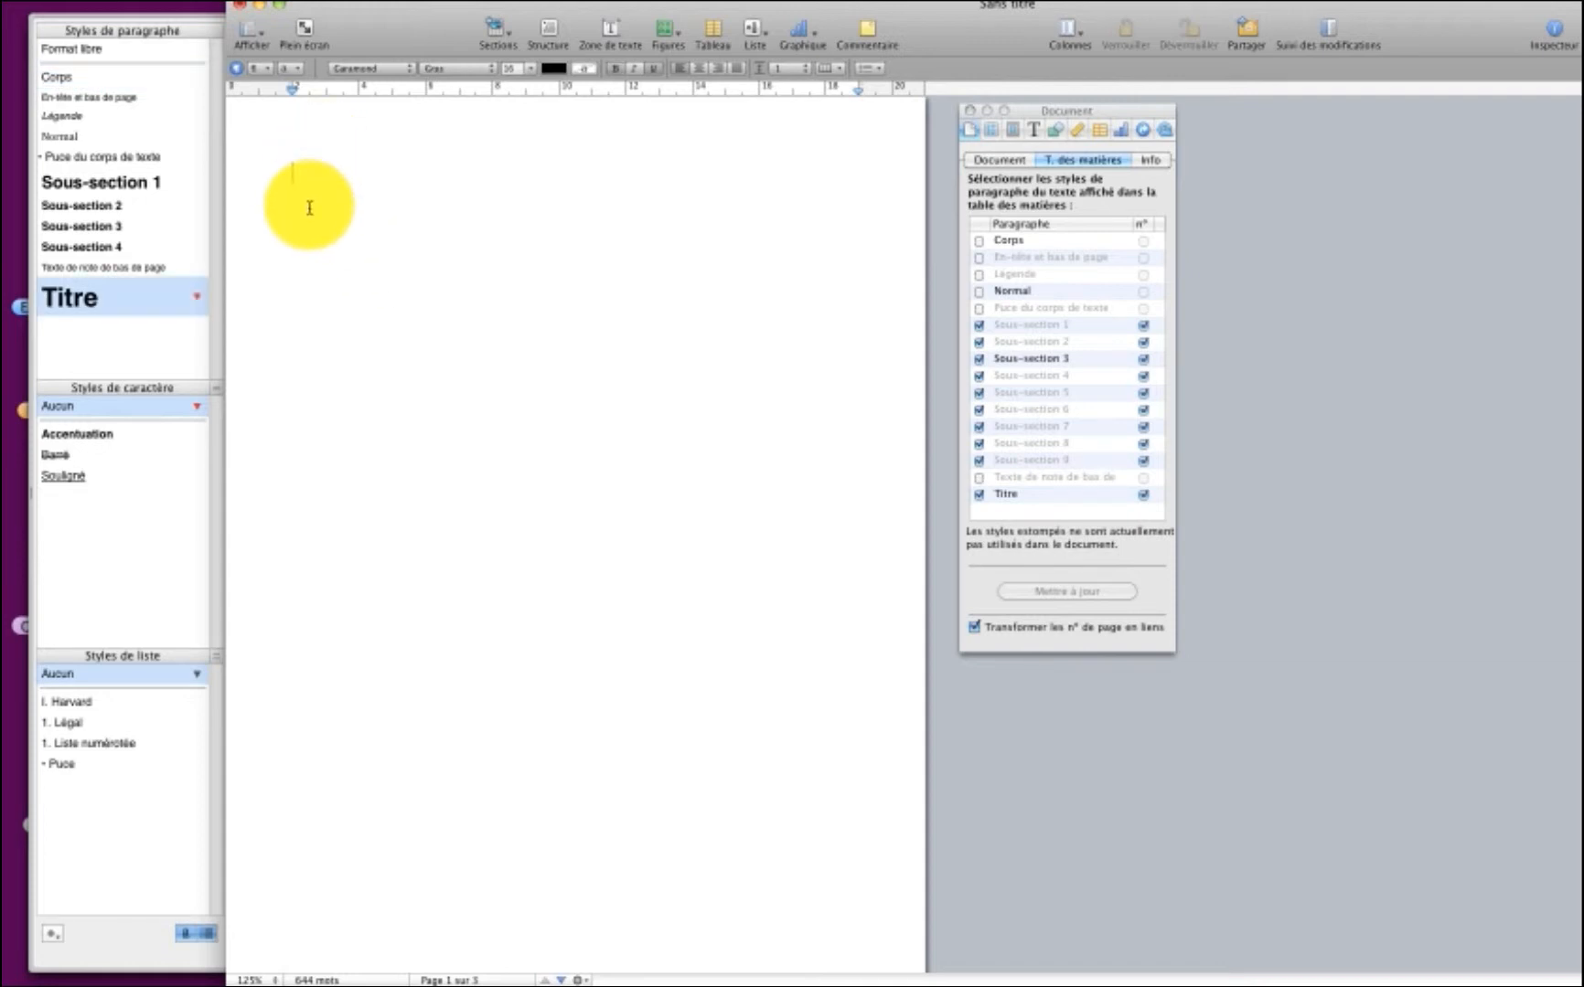
key(Return)
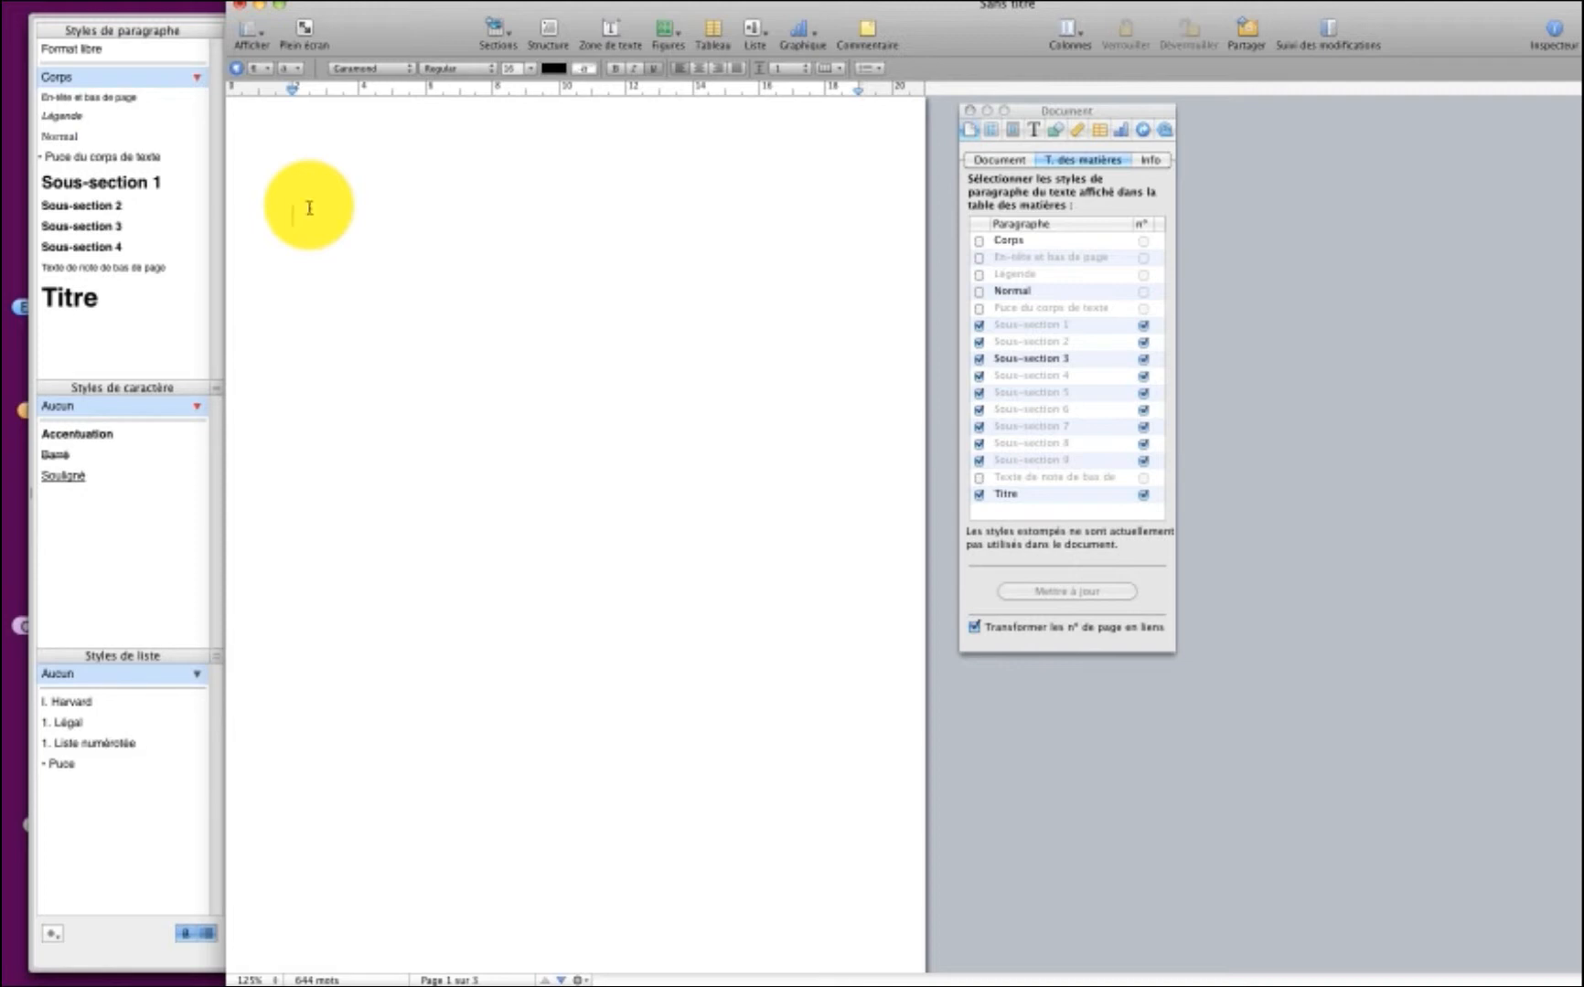
key(Return)
key(Return)
key(Return)
key(Return)
key(Return)
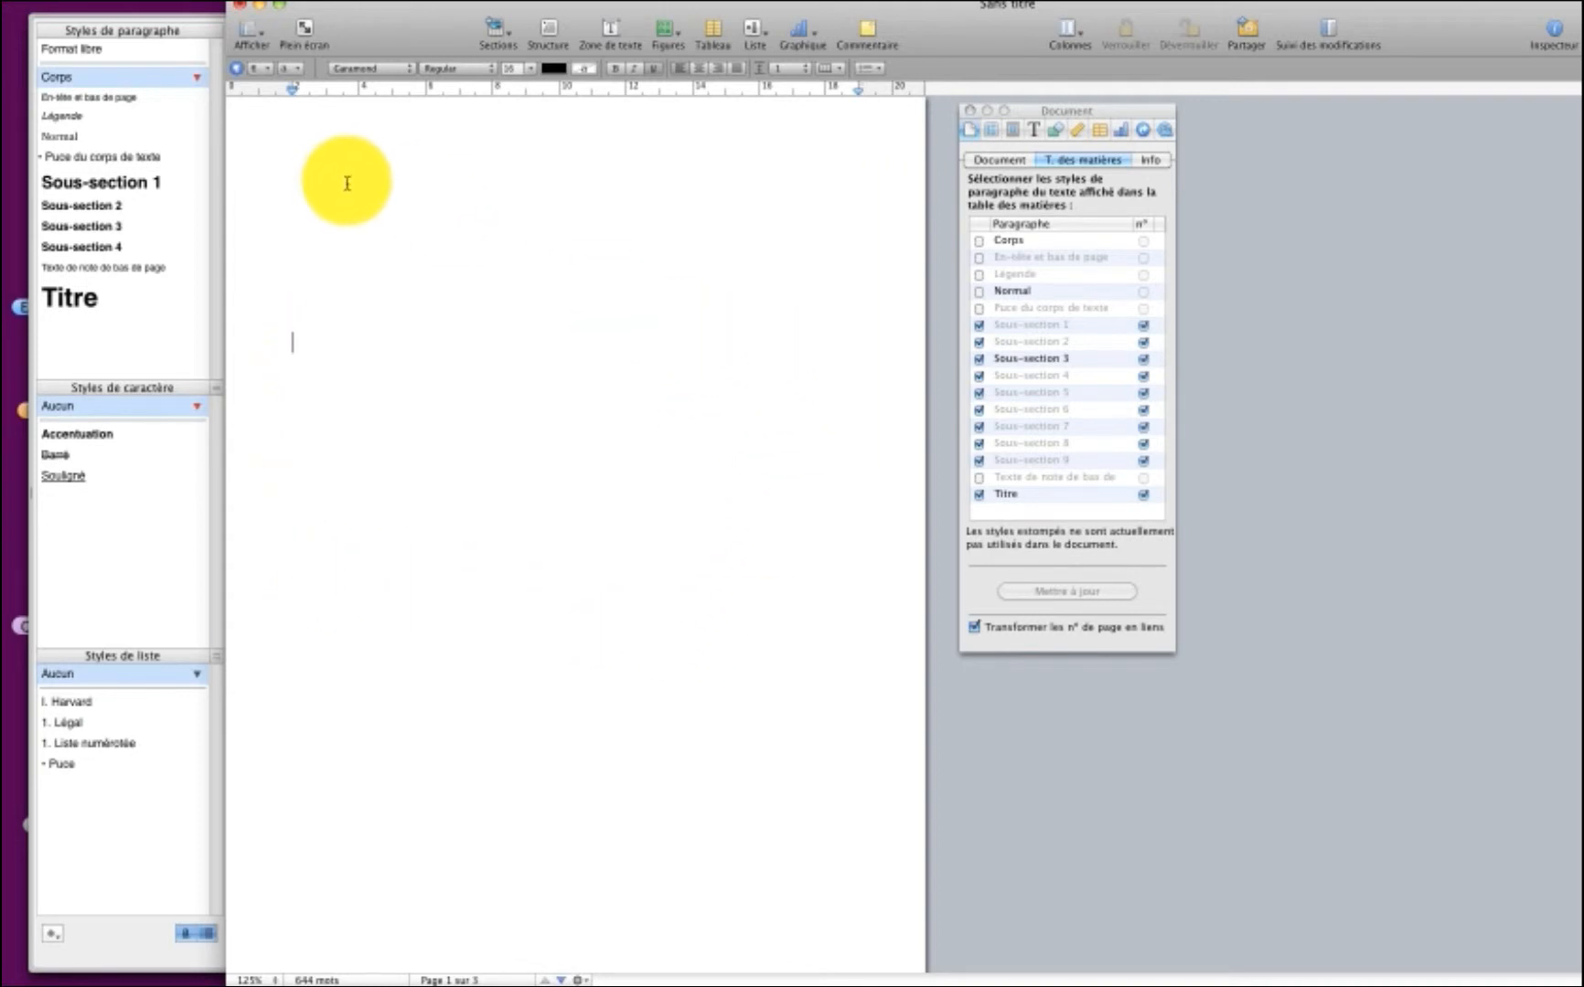
click(266, 0)
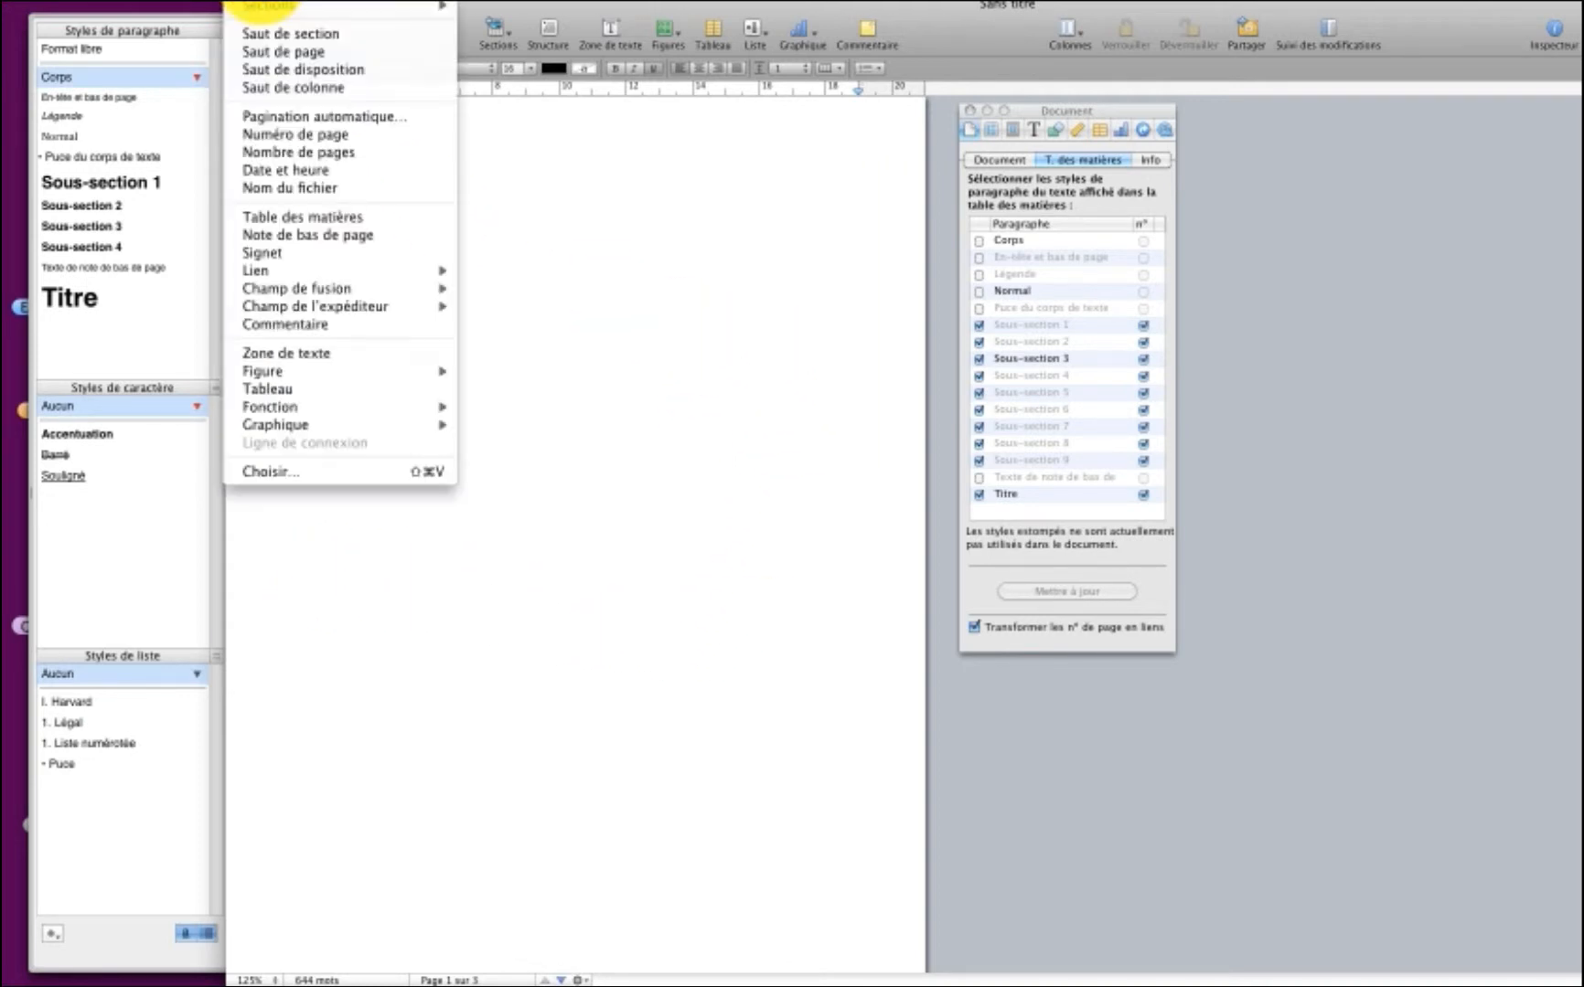
click(273, 218)
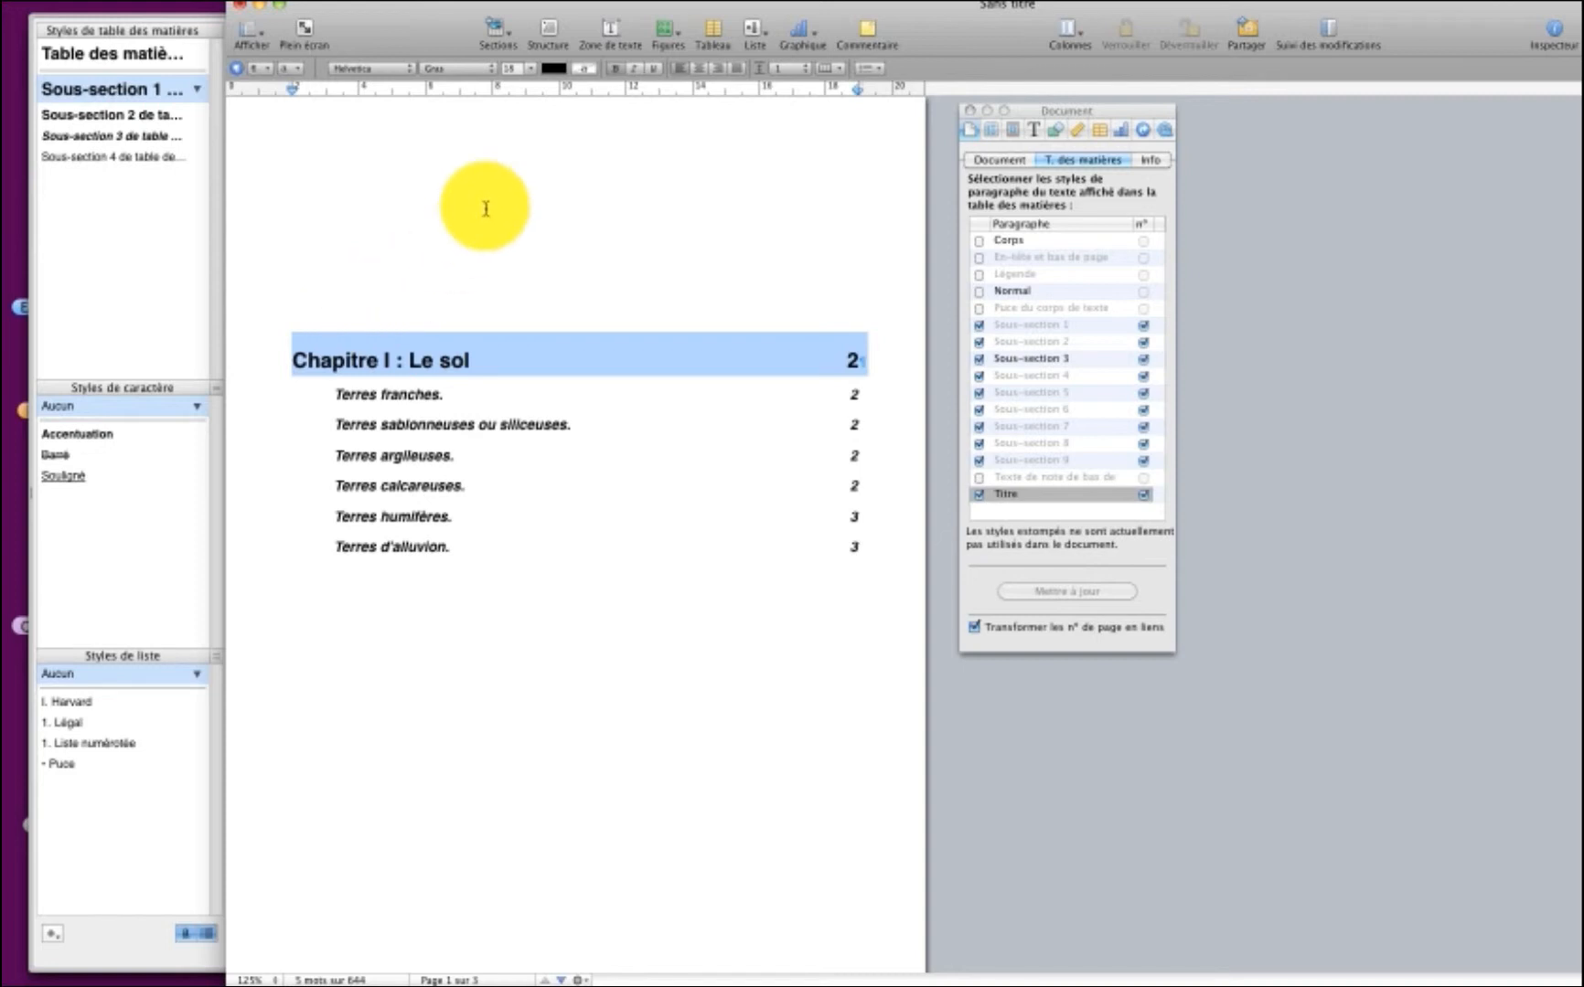
- Align the Sous-section 3 entries in the table of contents with the chapter entry's left edge, and turn off the page number for Titre
click(339, 400)
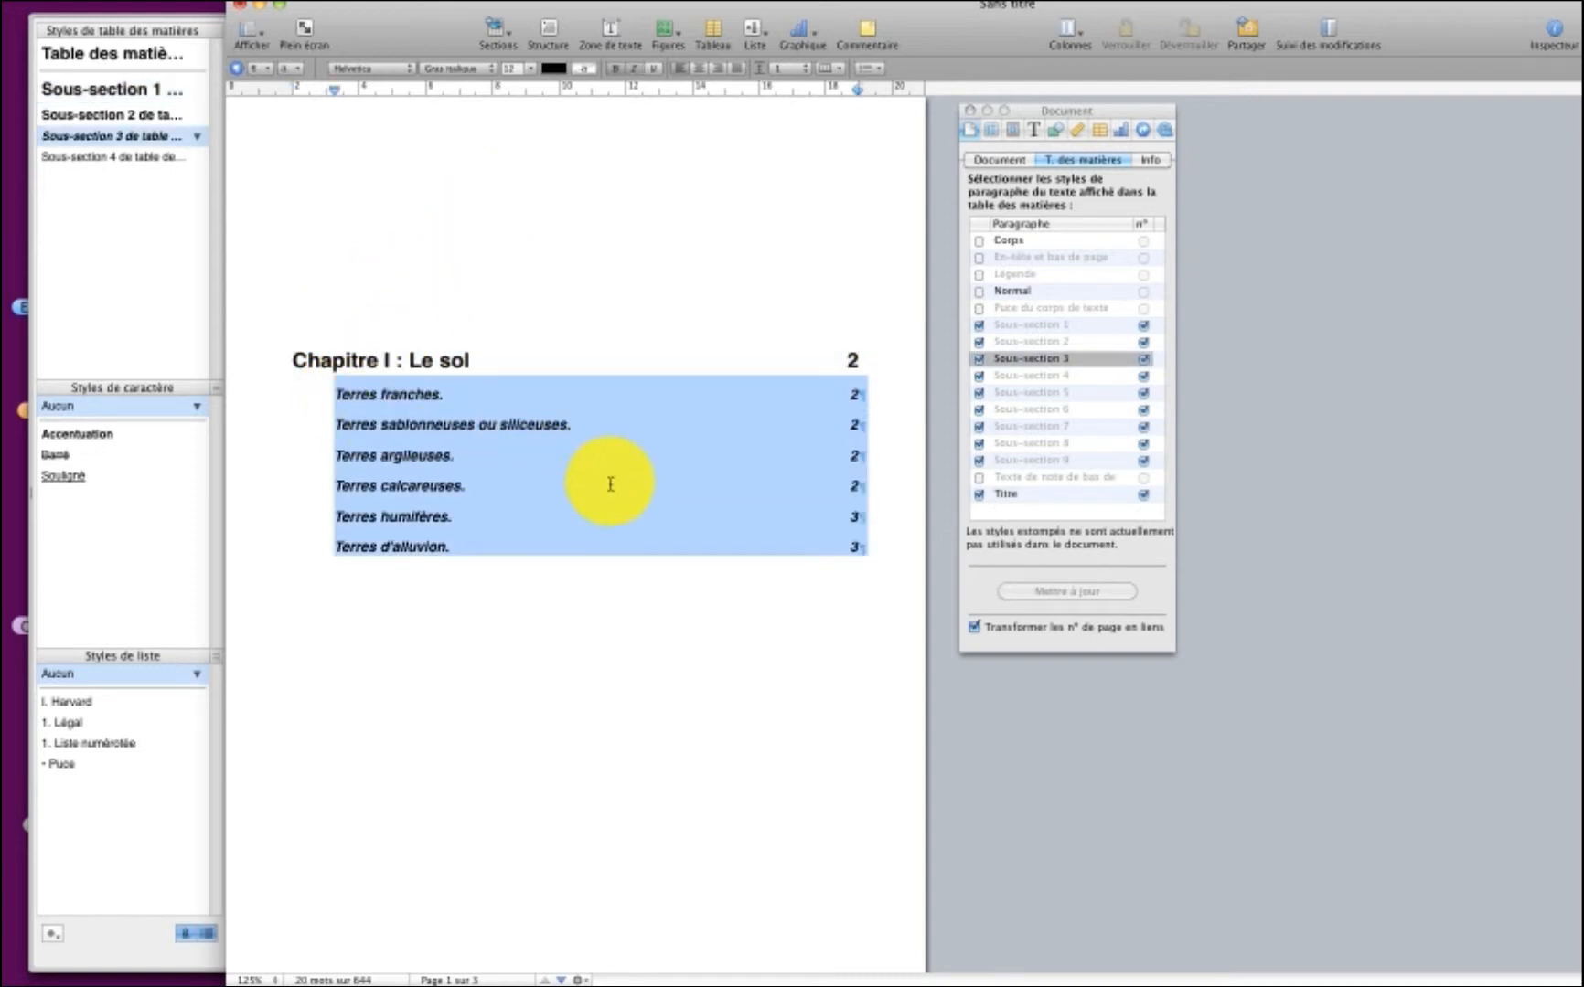
drag(334, 89, 293, 90)
click(485, 356)
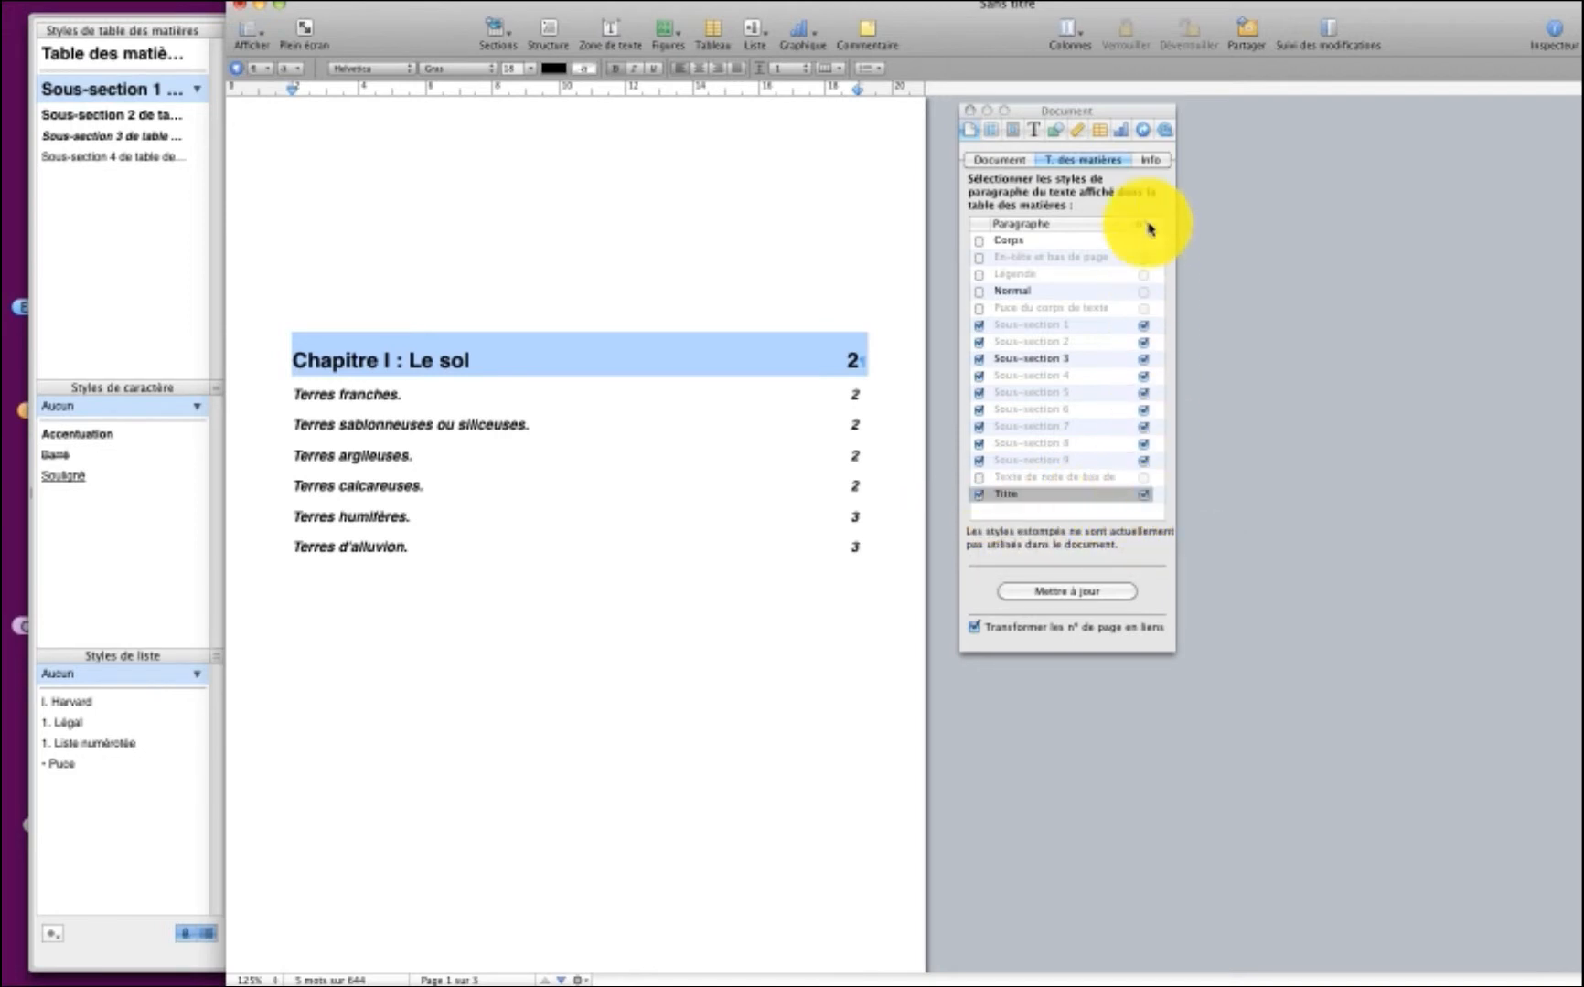
click(1144, 499)
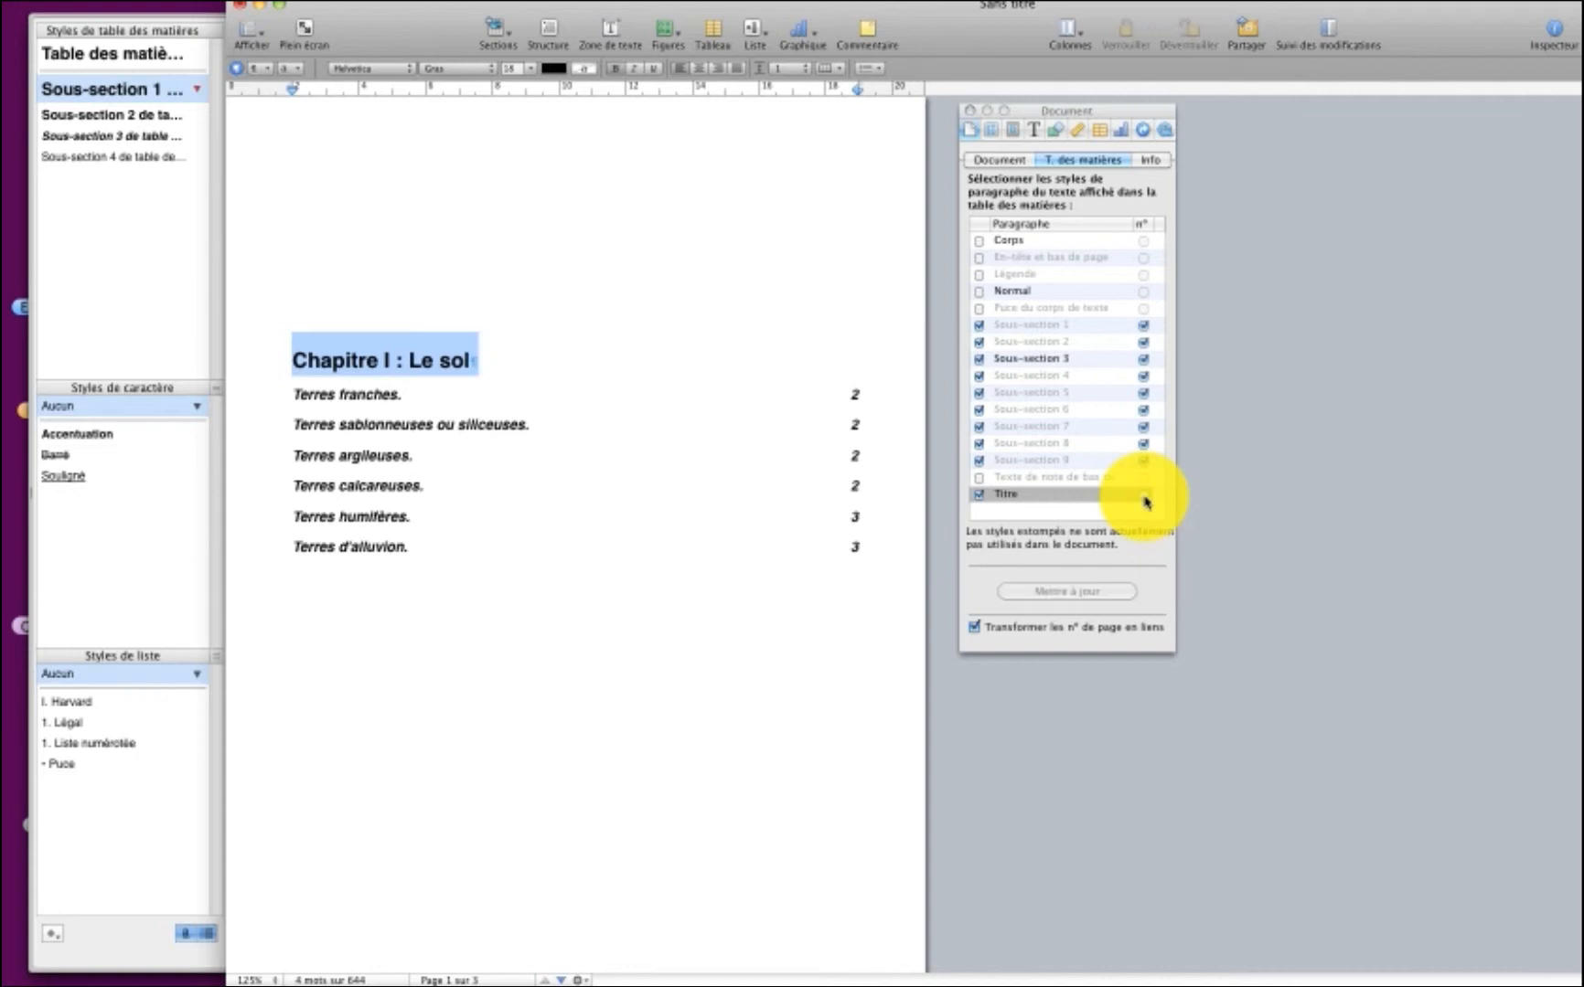